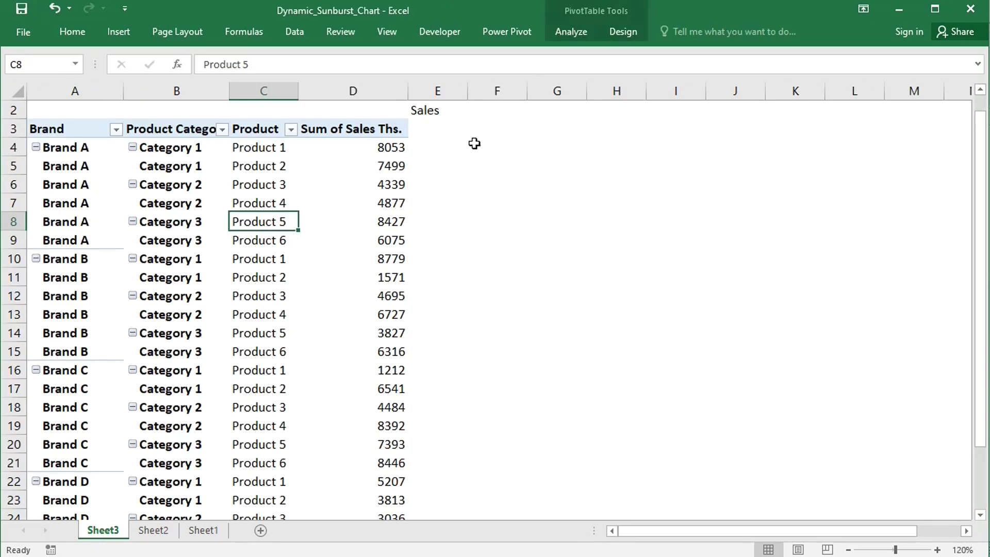
# - Start inserting a sunburst PivotChart from the pivot table, then cancel it
pyautogui.click(573, 33)
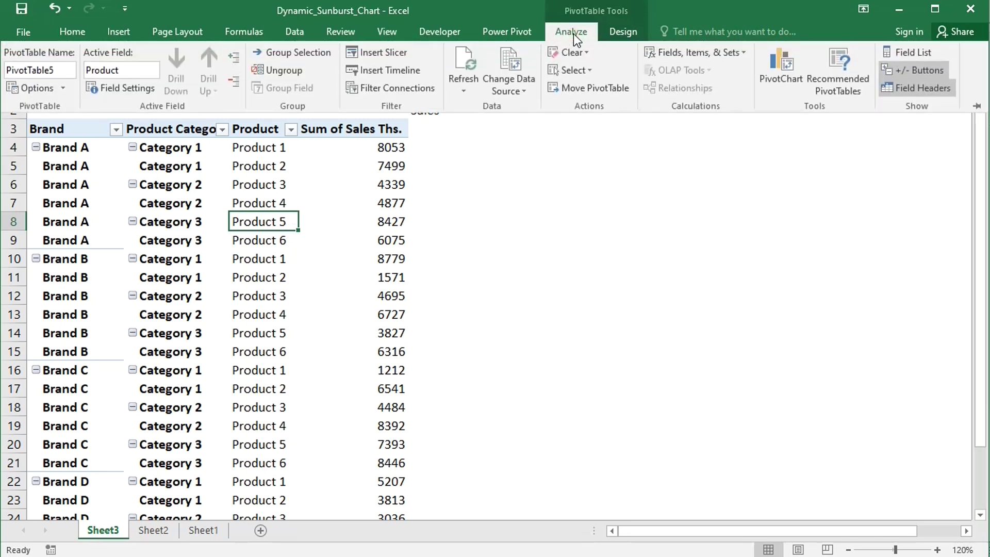
pyautogui.click(768, 59)
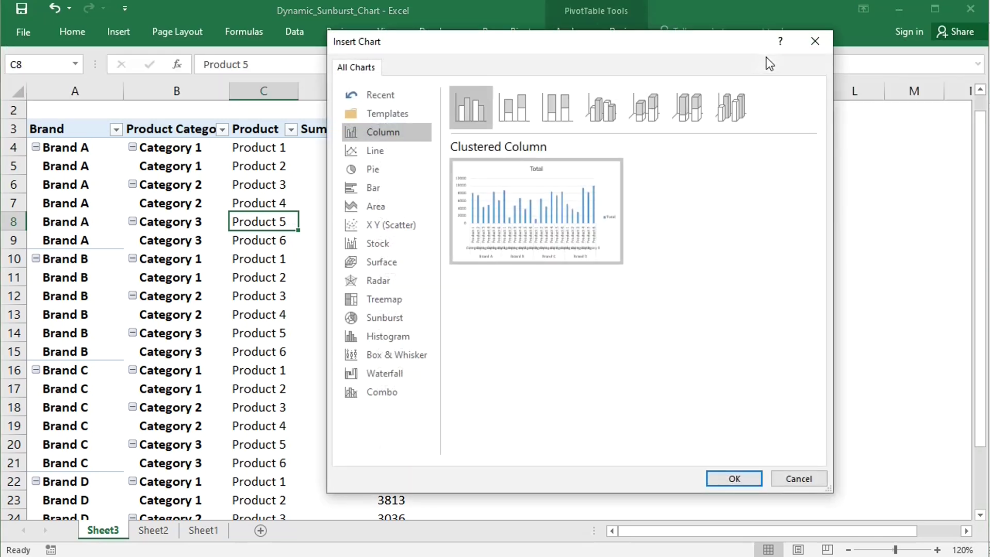
pyautogui.click(373, 316)
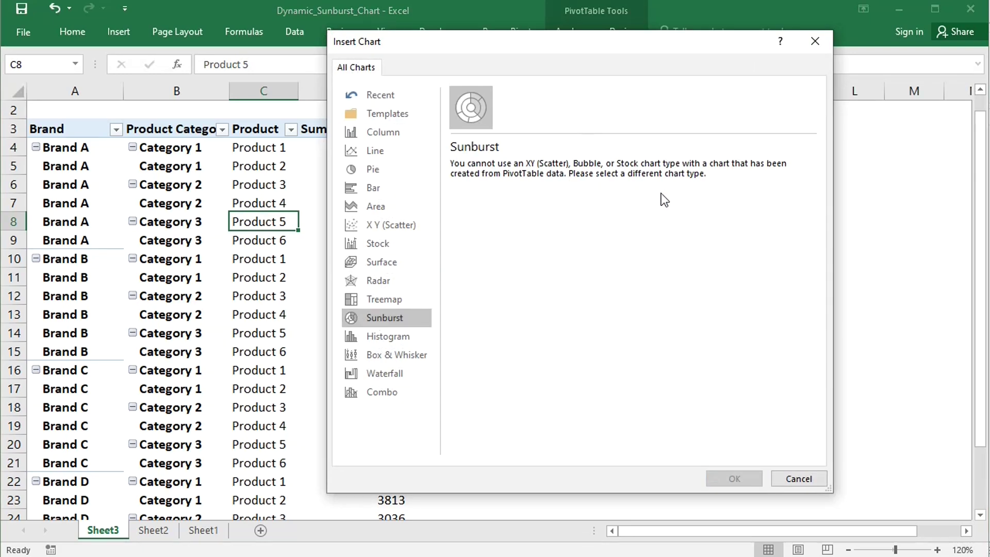
pyautogui.click(784, 478)
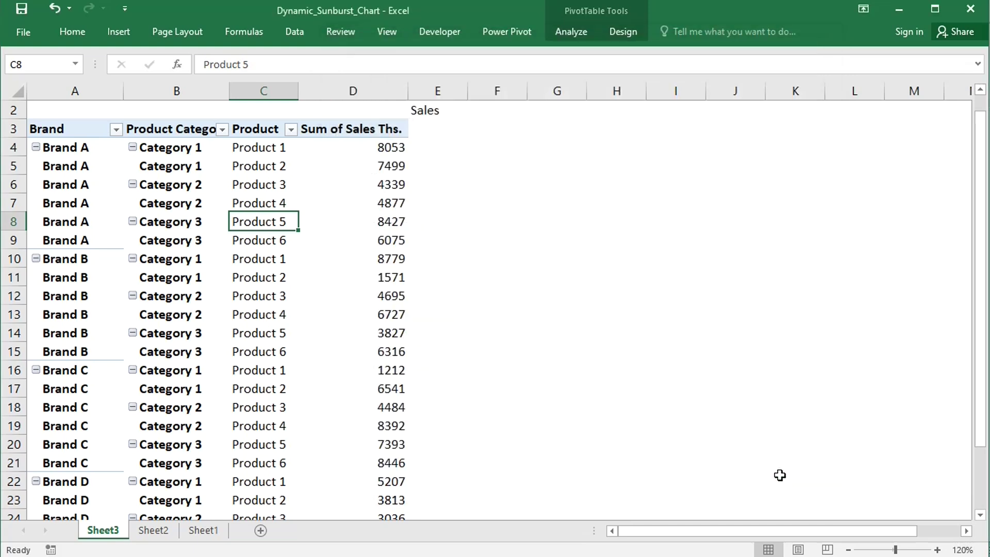
# - On Sheet2, filter the Sales Breakdown sunburst with the Brand slicer to Brand A, then Brand B
pyautogui.click(151, 531)
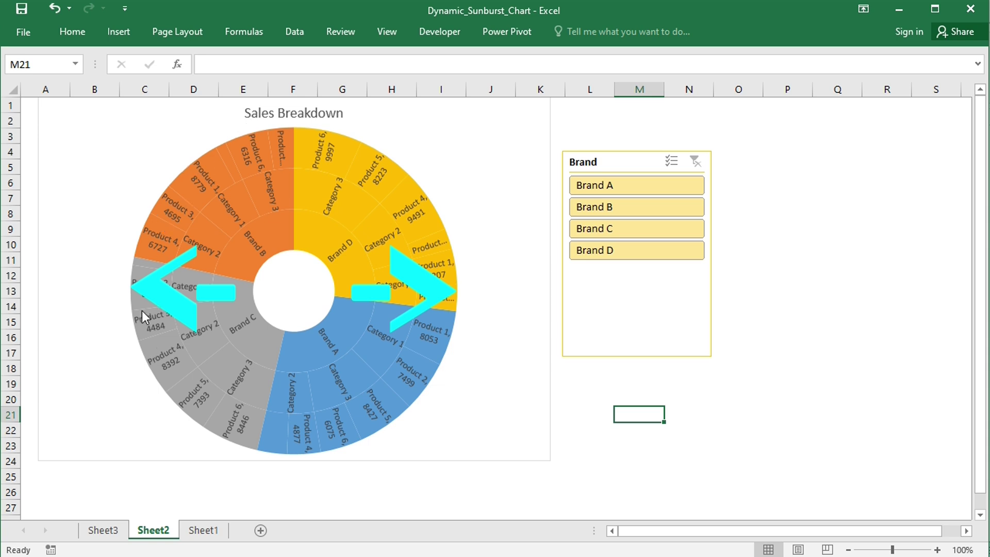
pyautogui.moveTo(142, 313)
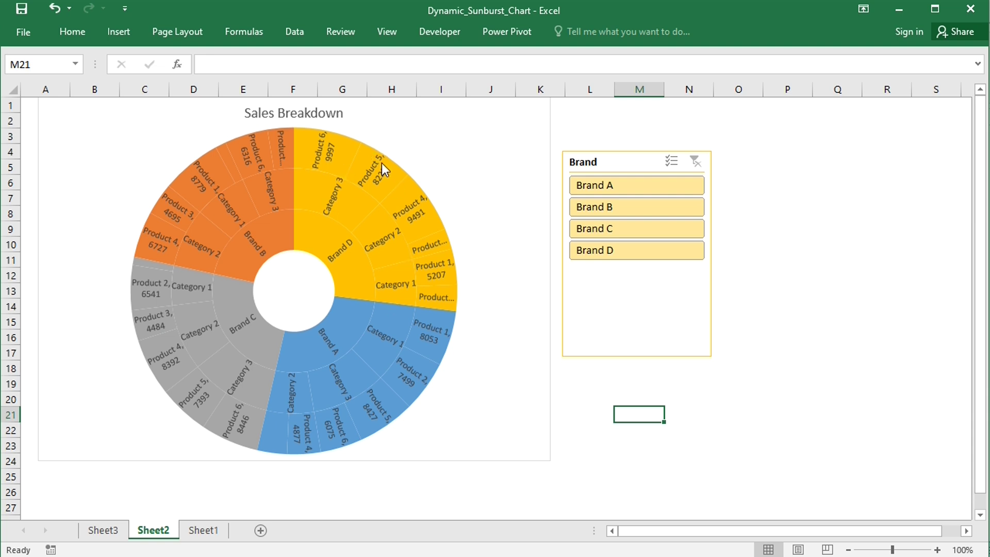
pyautogui.click(638, 184)
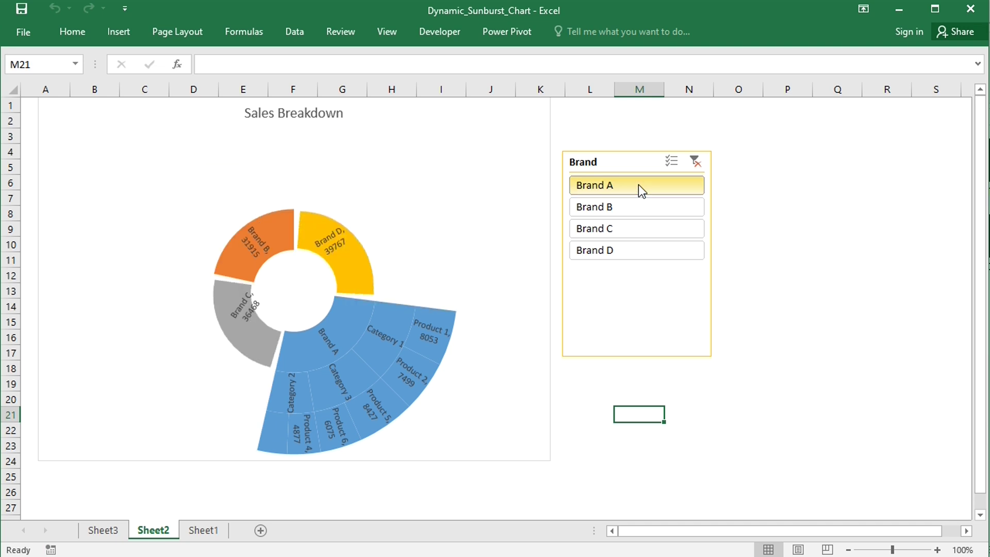
pyautogui.keyDown('ctrl'); pyautogui.click(638, 205); pyautogui.keyUp('ctrl')
pyautogui.click(638, 208)
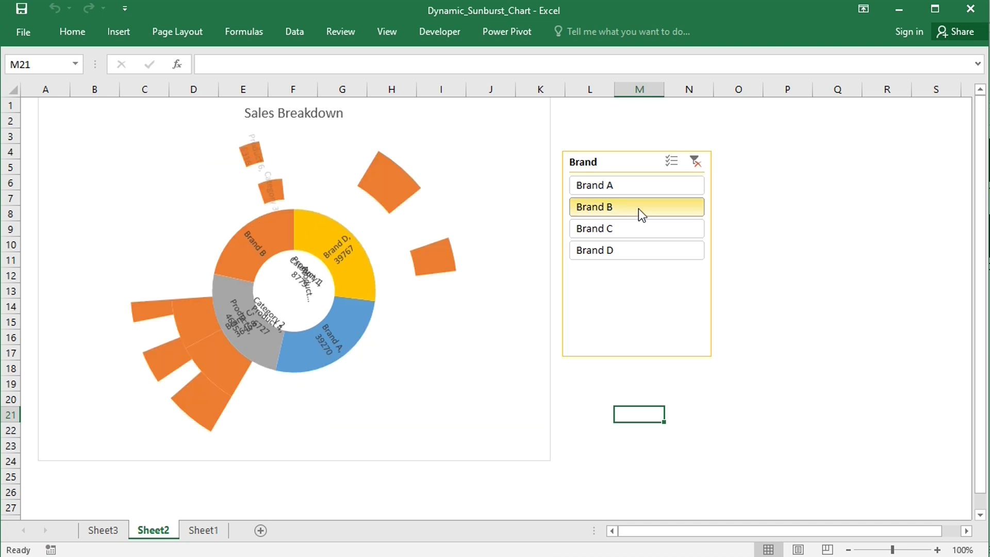
# - Filter to Brand C, then Brand D, and turn on Multi-Select to add Brand C alongside D
pyautogui.click(633, 227)
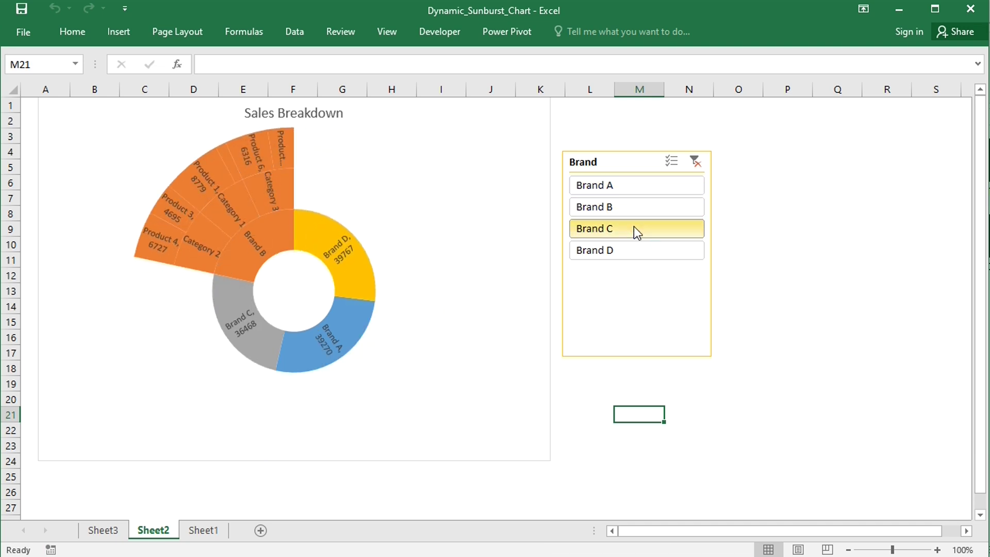
pyautogui.click(621, 249)
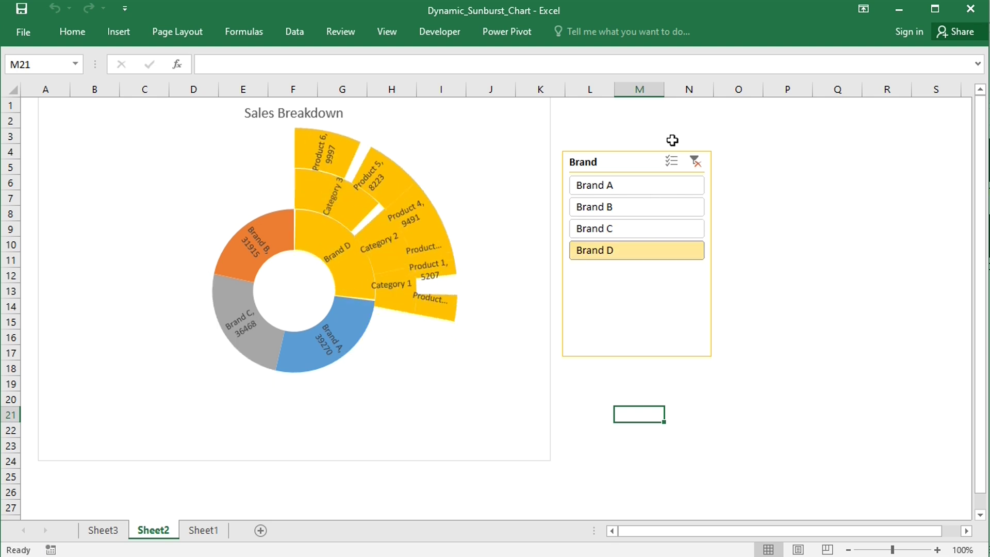
pyautogui.click(672, 160)
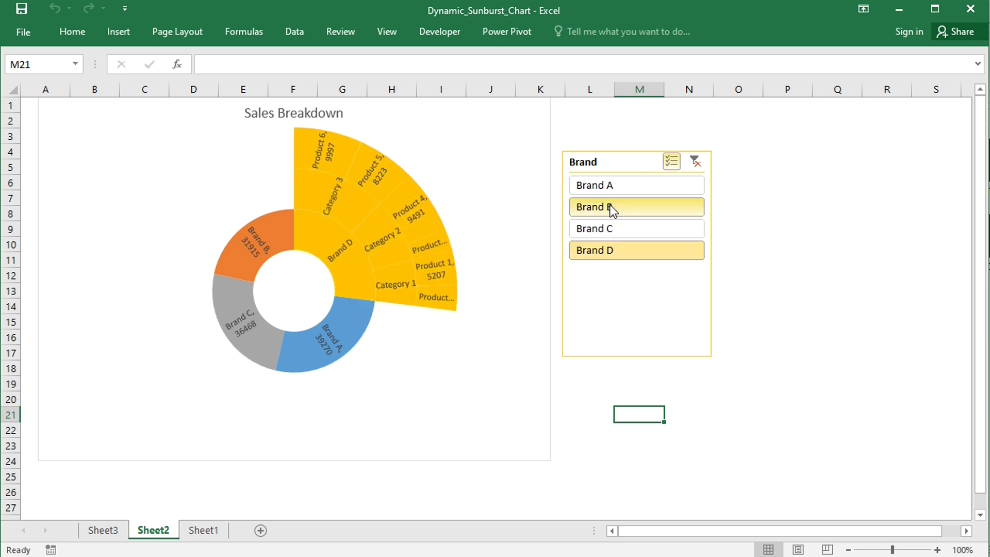
pyautogui.click(598, 230)
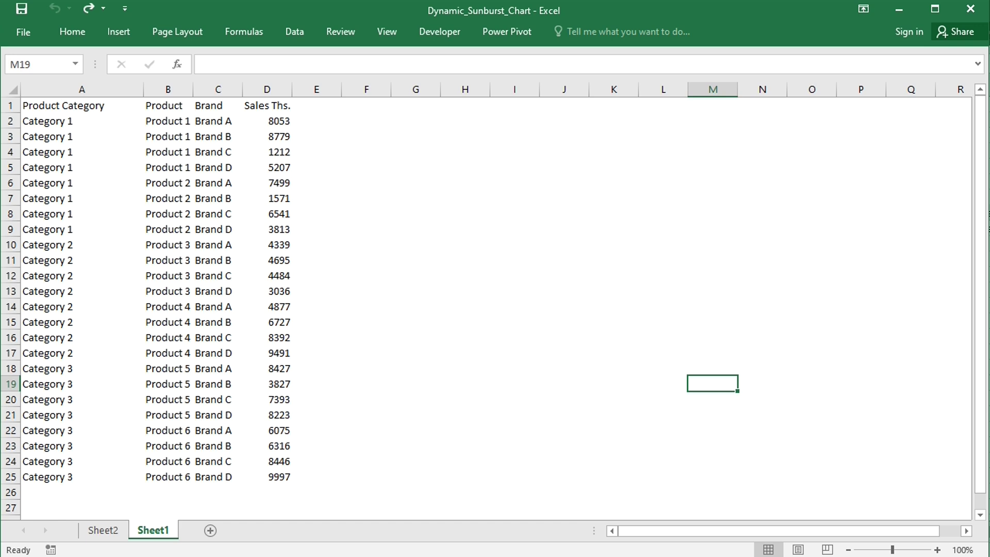
# - Convert the Sheet1 sales range A1:D25 into Table3 with headers and start a PivotTable from it
pyautogui.click(164, 230)
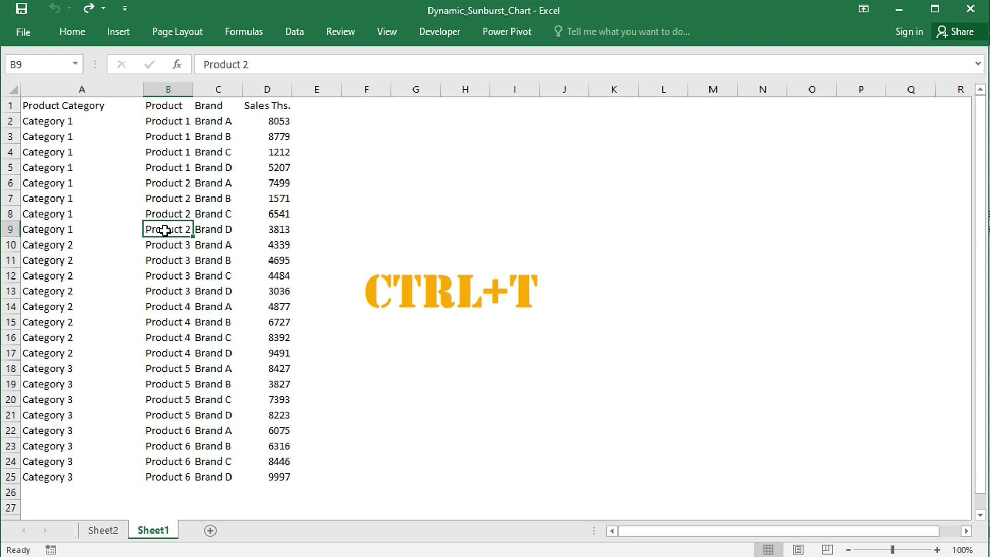
pyautogui.hotkey('ctrl', 't')
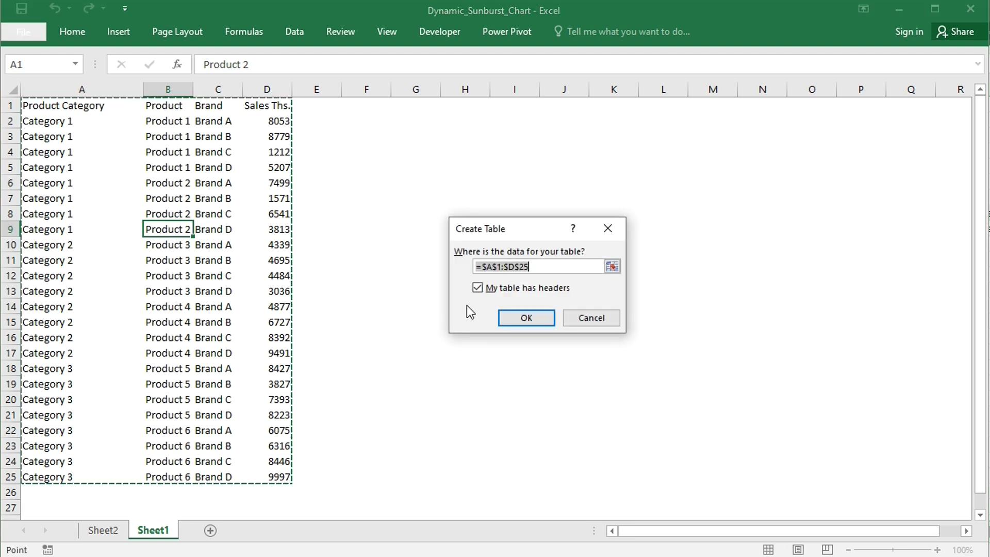
pyautogui.click(526, 317)
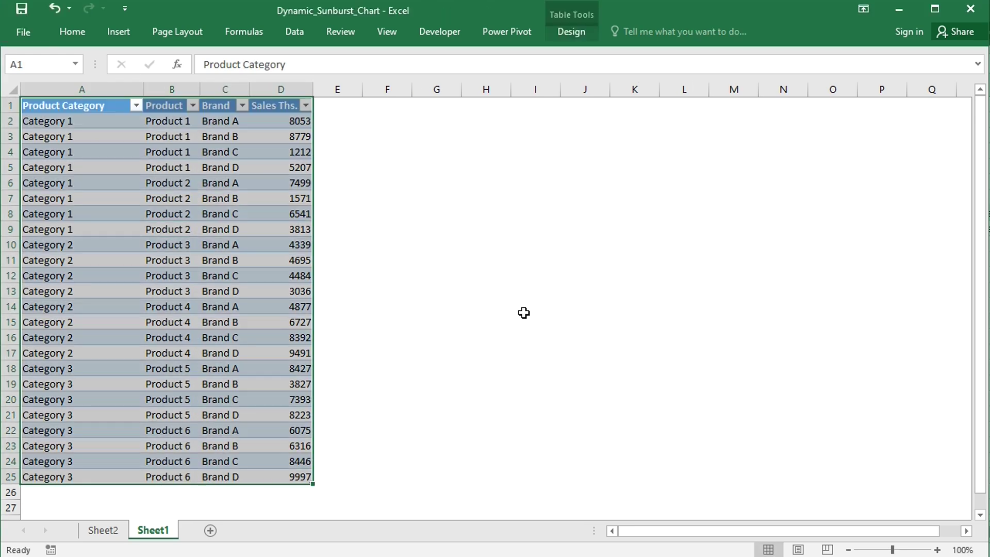
pyautogui.click(119, 38)
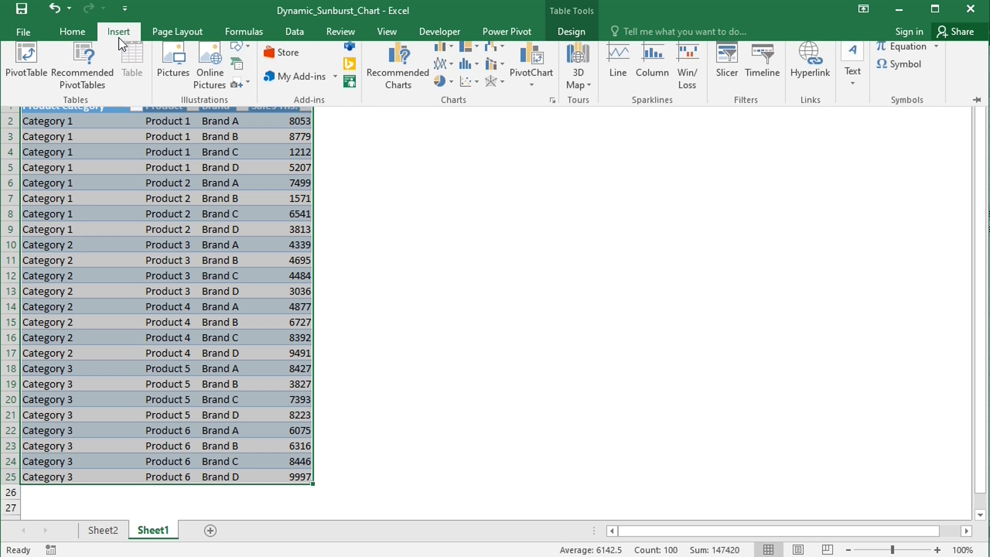
pyautogui.click(43, 53)
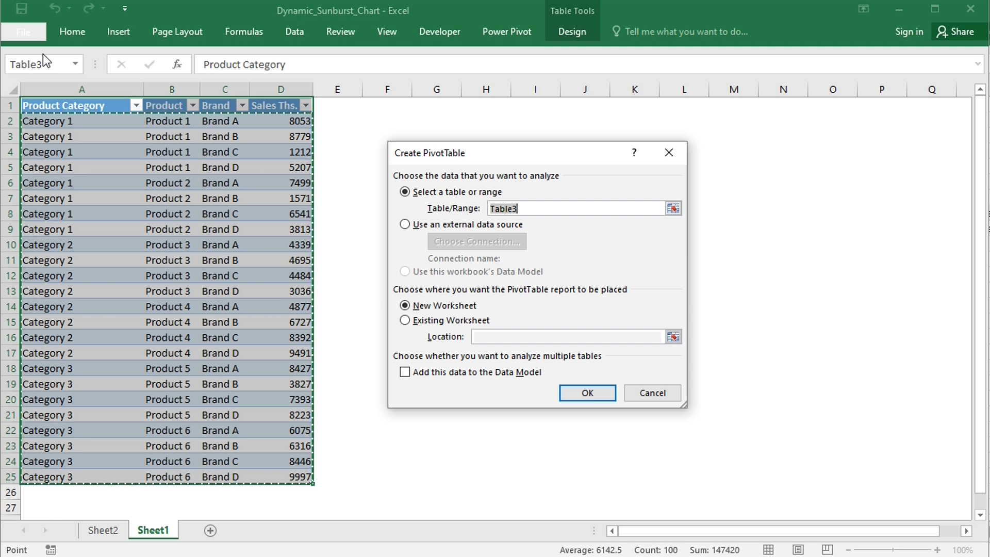
# - Create PivotTable5 on a new sheet with Product Category, Brand, Product rows and Sum of Sales Ths
pyautogui.click(581, 392)
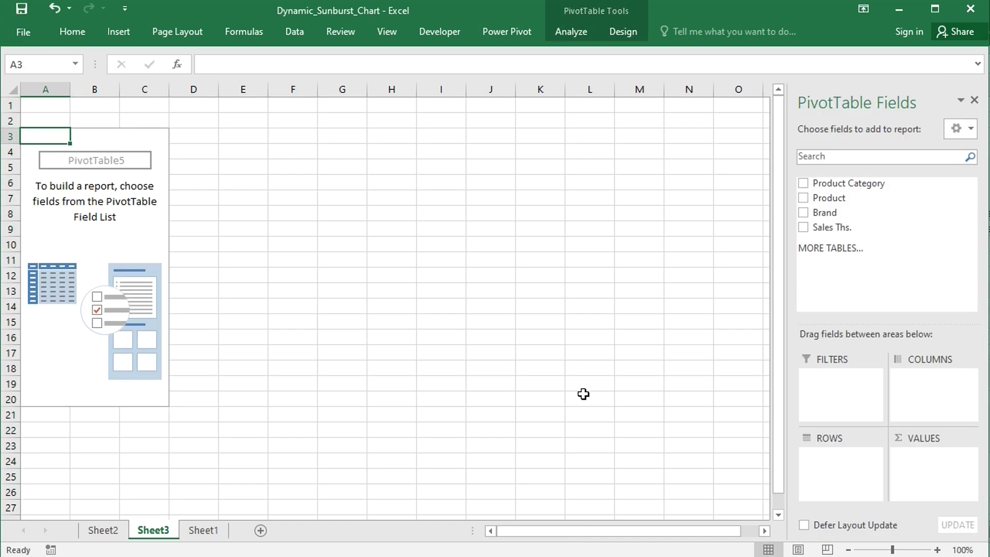
pyautogui.click(803, 185)
pyautogui.click(804, 212)
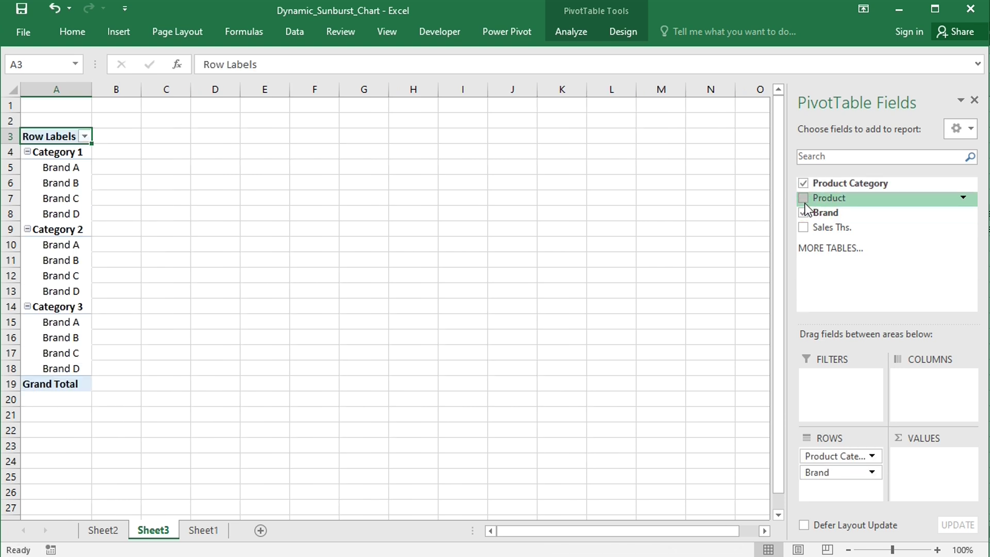
pyautogui.click(804, 202)
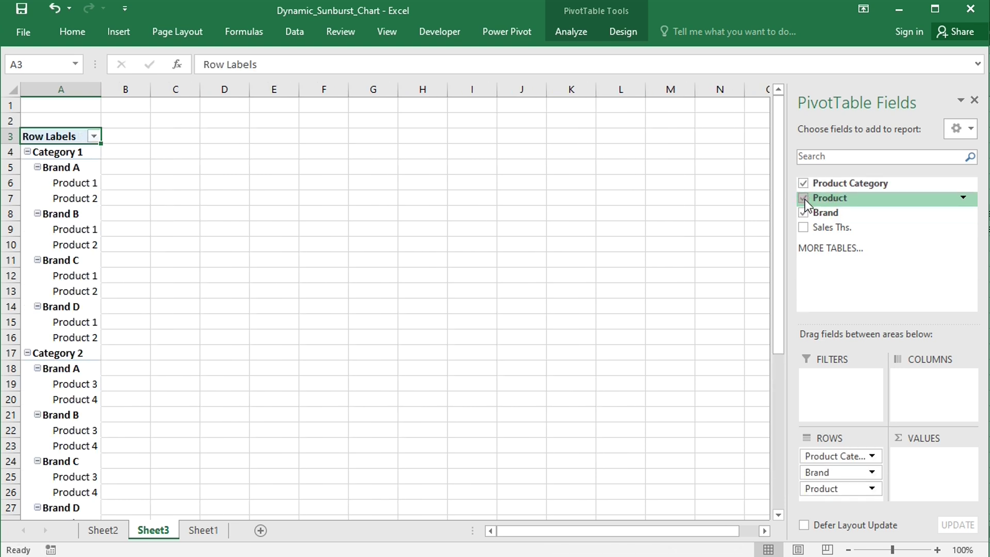
pyautogui.click(803, 227)
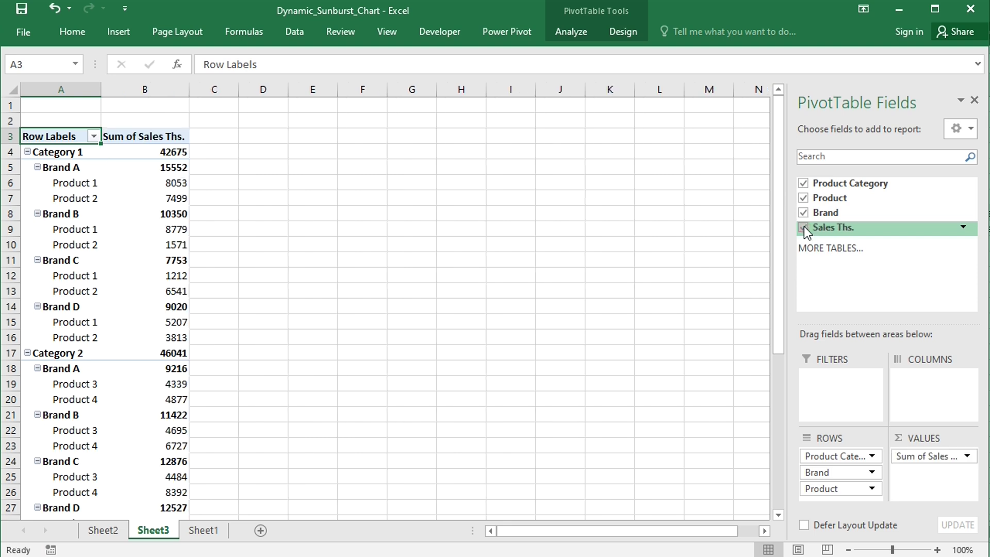
# - Set PivotTable5 to Tabular Form, Repeat All Item Labels, and Do Not Show Subtotals
pyautogui.click(627, 33)
pyautogui.click(108, 85)
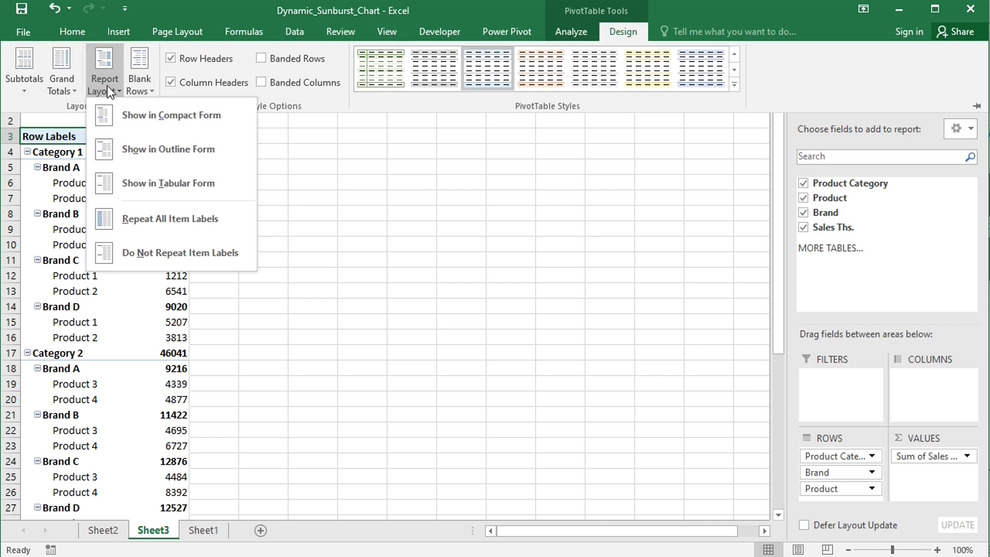
pyautogui.click(153, 179)
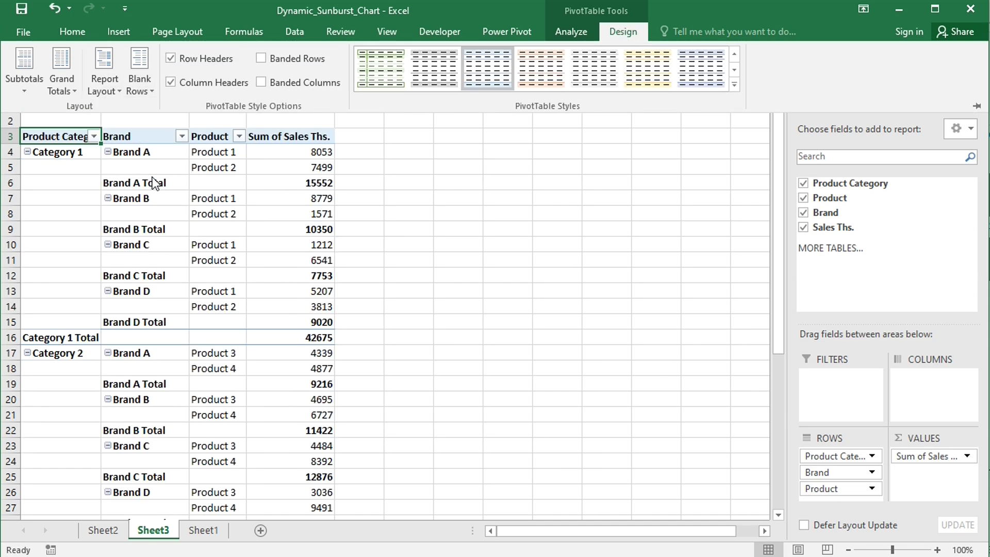
pyautogui.click(106, 85)
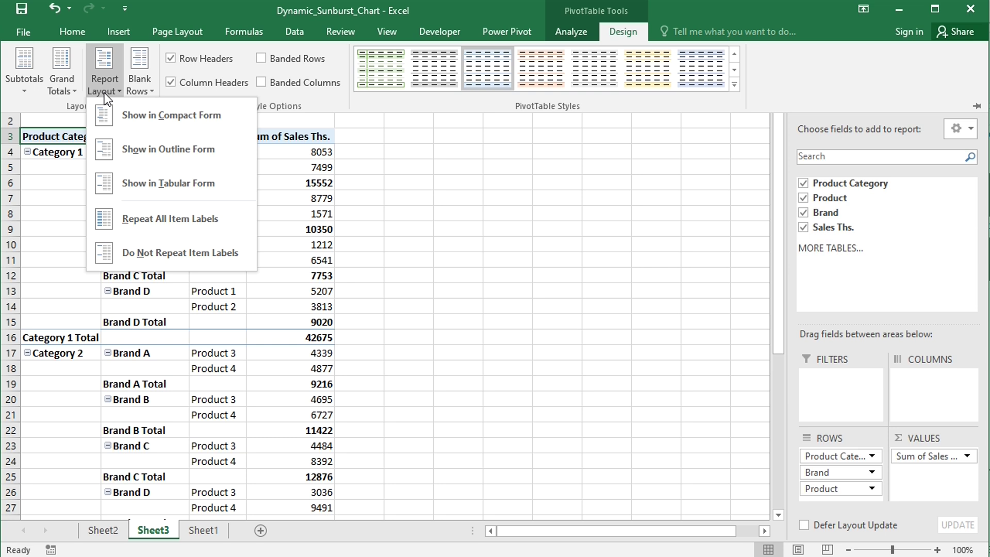
pyautogui.click(168, 228)
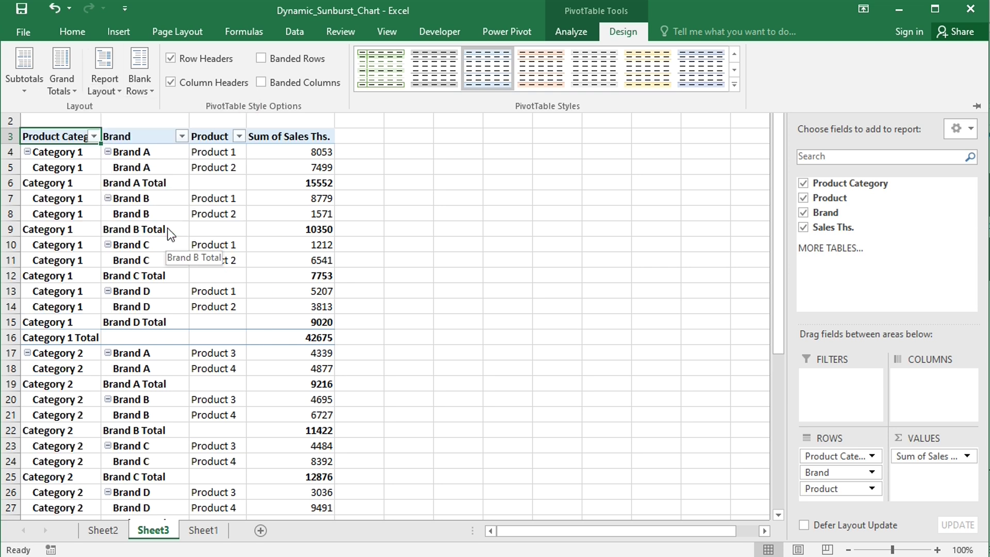
pyautogui.click(26, 88)
pyautogui.click(68, 117)
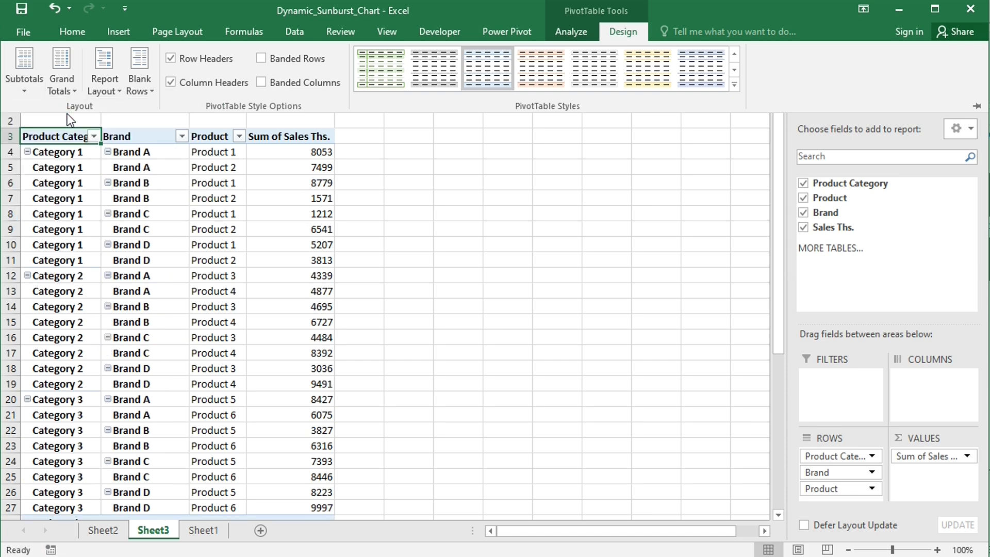
pyautogui.click(221, 182)
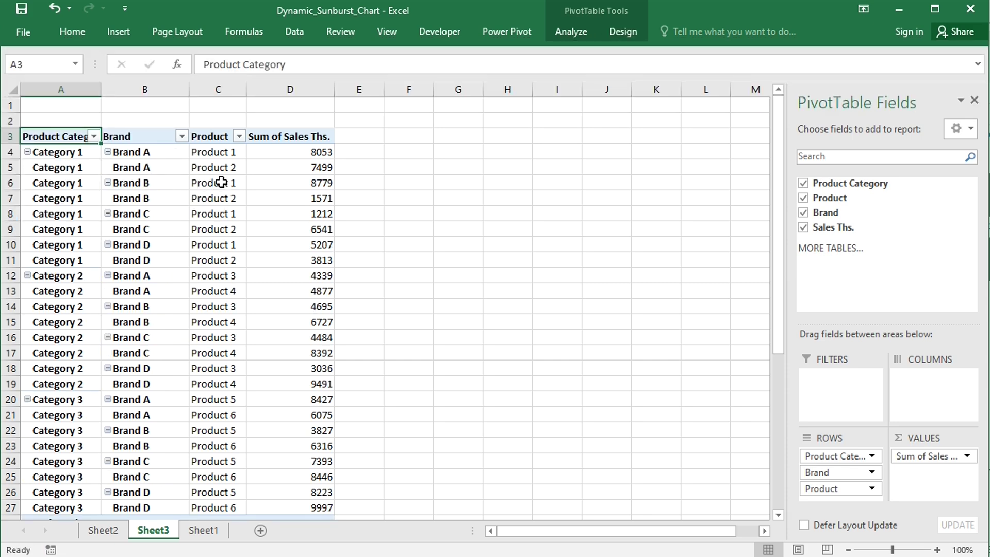
pyautogui.click(222, 182)
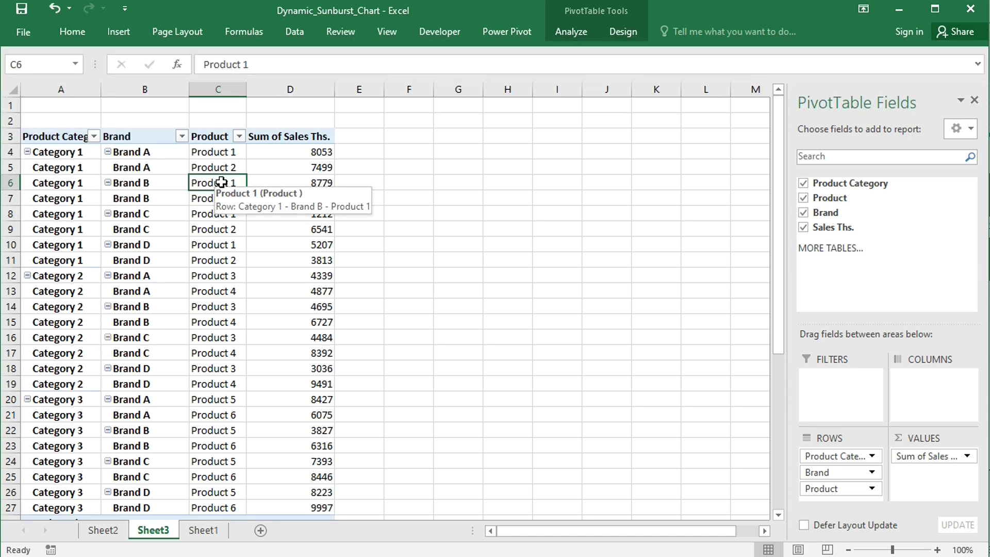
# - Start inserting a sunburst PivotChart from PivotTable5, then cancel it
pyautogui.click(569, 32)
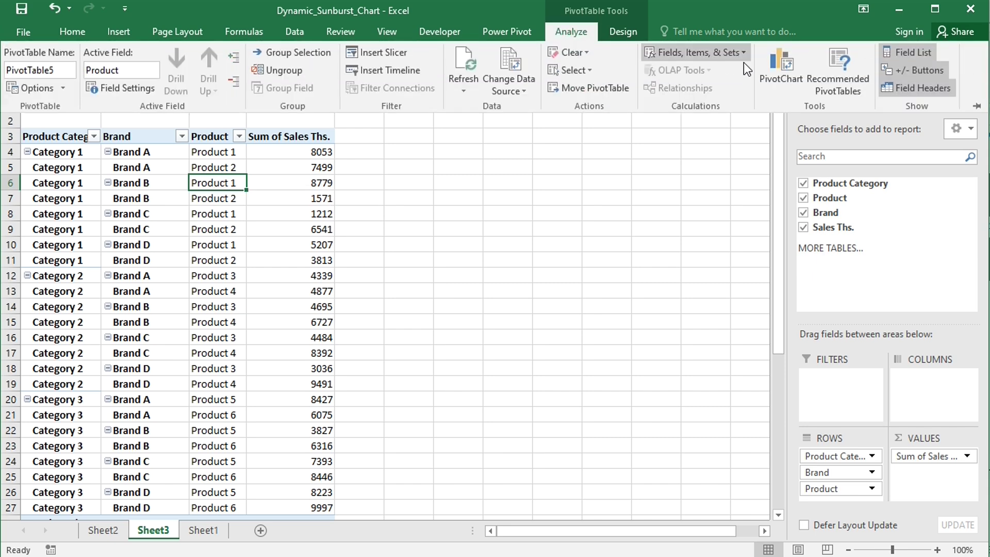
pyautogui.click(774, 63)
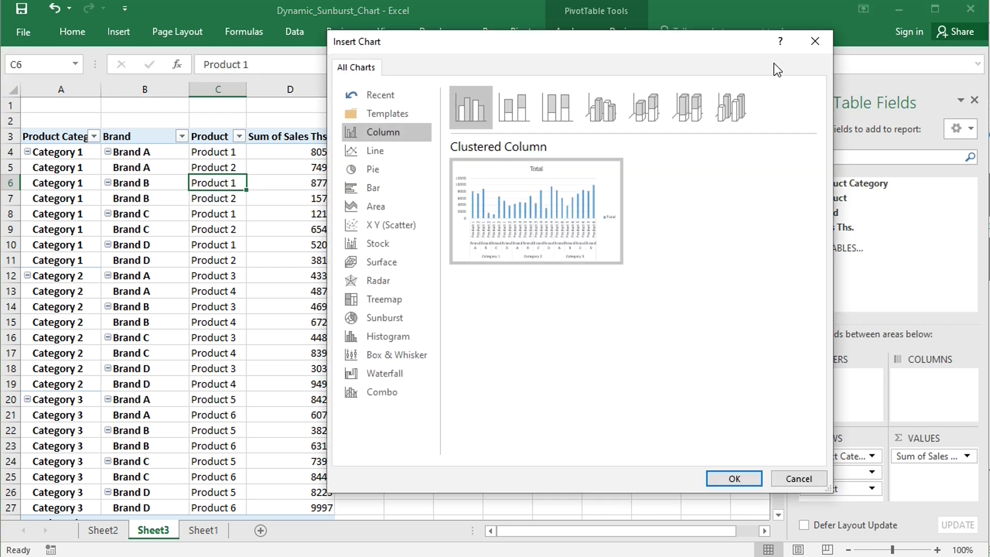
pyautogui.click(386, 317)
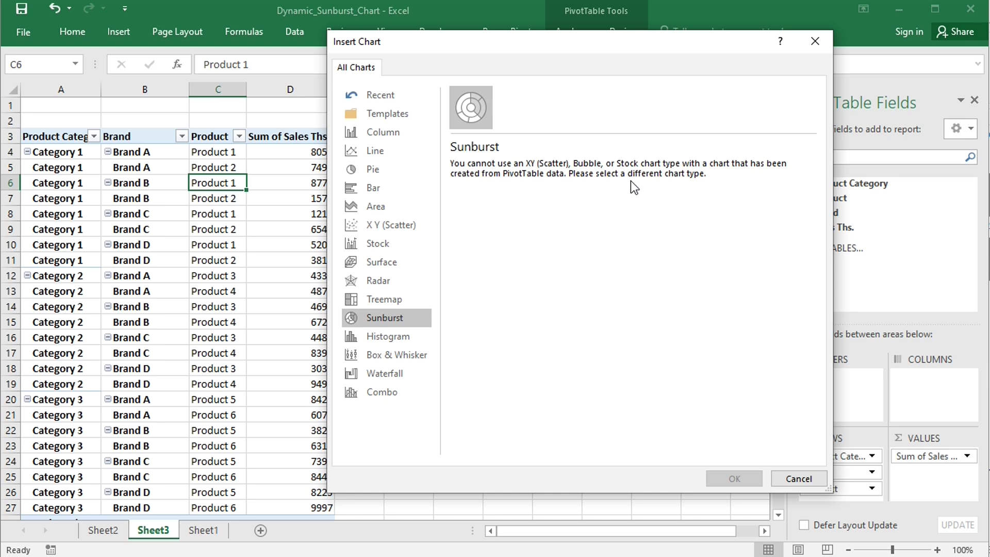
pyautogui.click(794, 477)
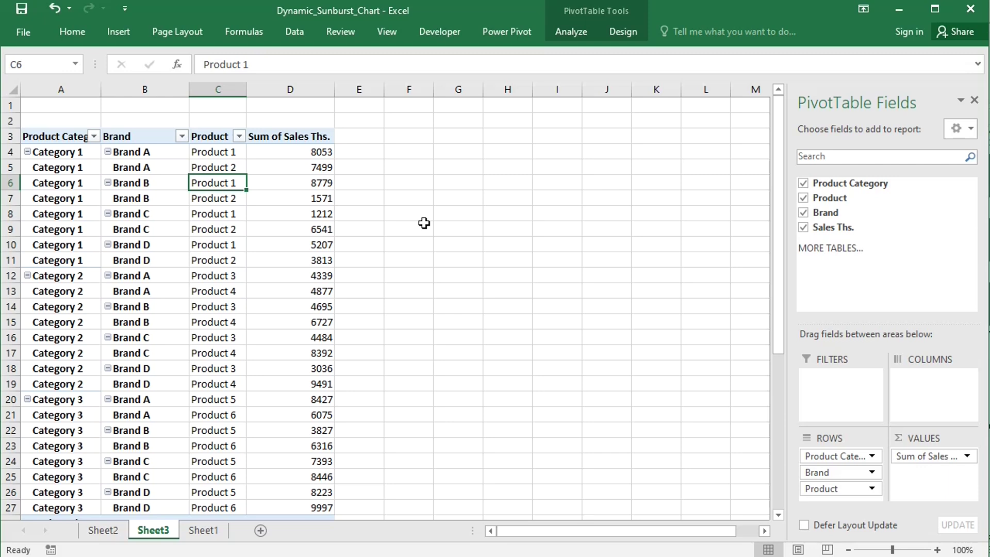
# - Enter 'Sales' in E2 and type =$A$4:INDEX($A:$D,COUNTA($A:$A)+2,COUNTA($3:$3)-1) in G2
pyautogui.click(367, 119)
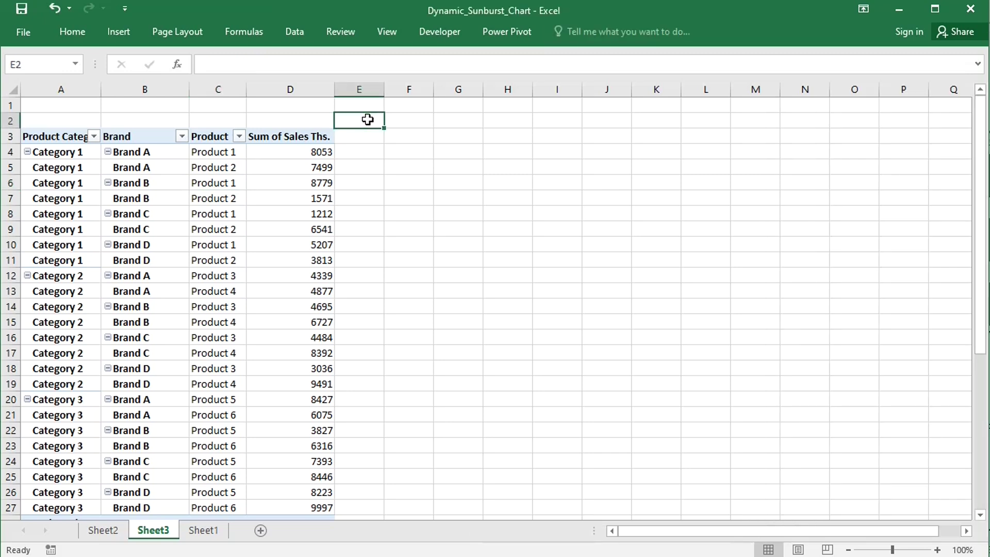
pyautogui.write('Sales')
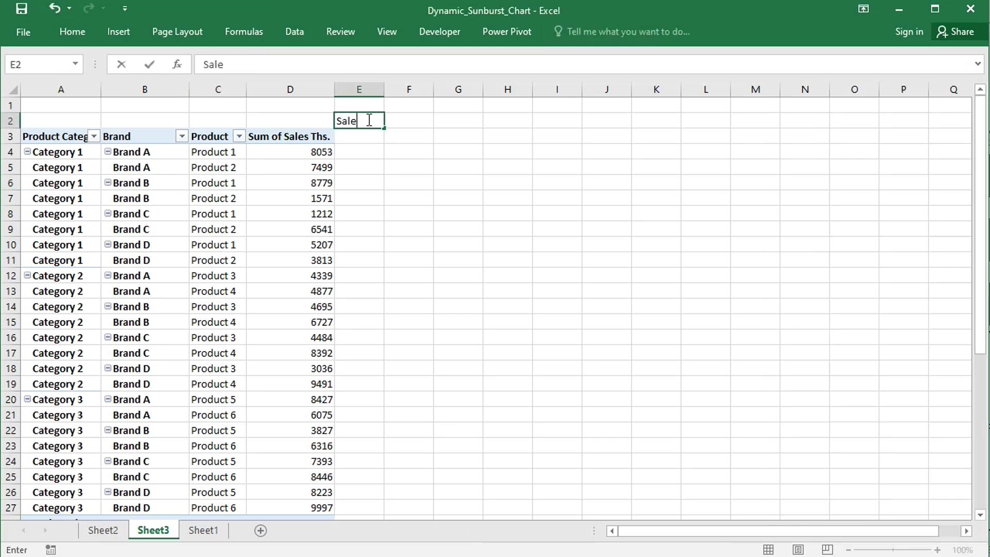
pyautogui.press('Right')
pyautogui.press('Right')
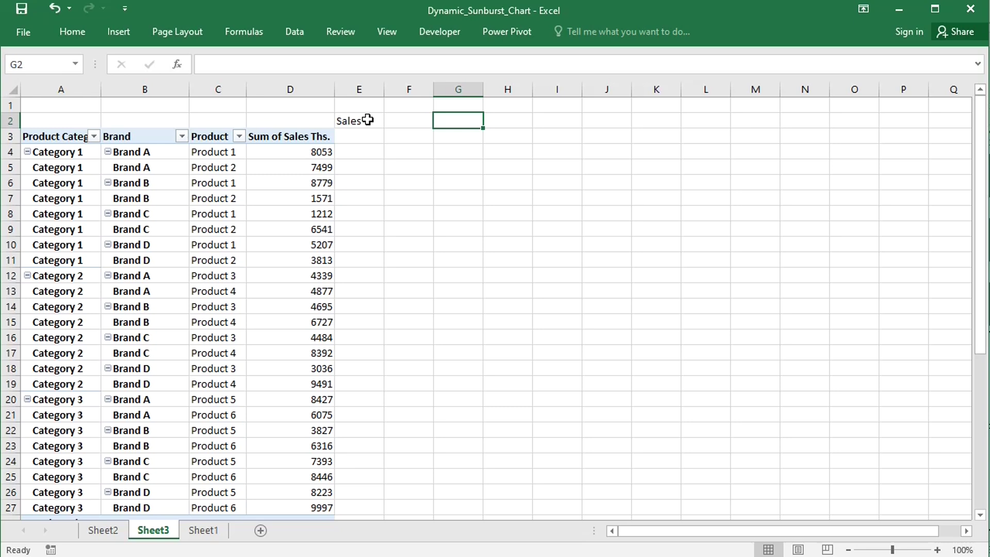
pyautogui.write('=')
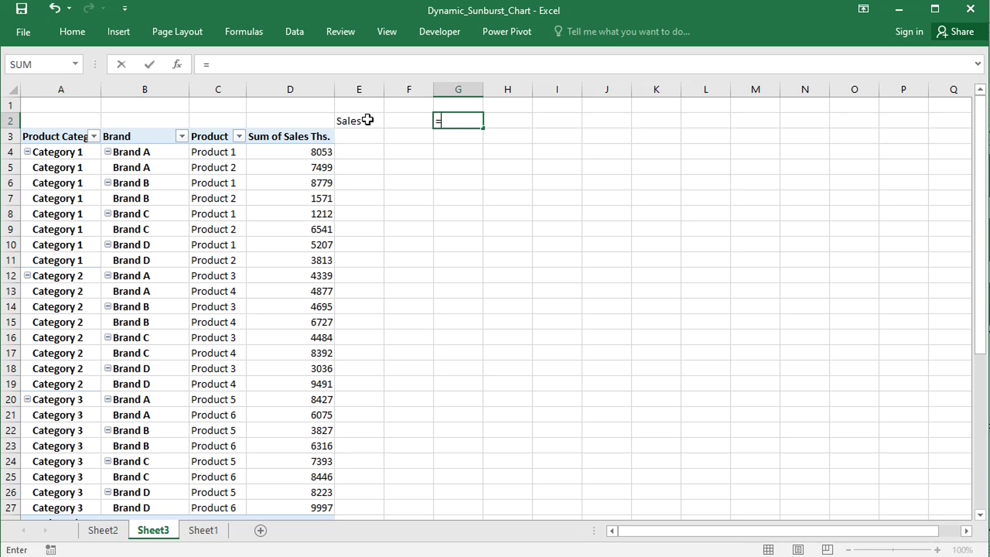
pyautogui.write('$a$4:')
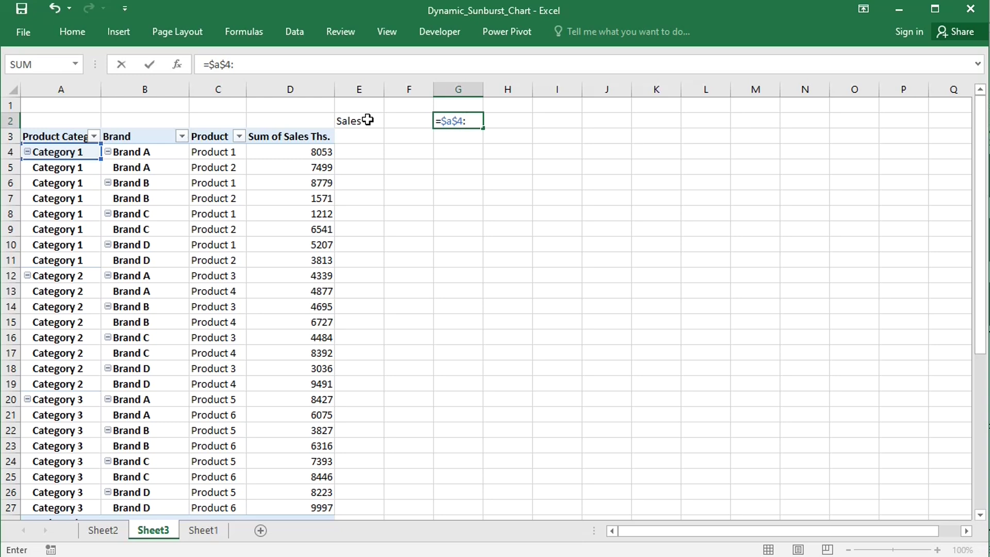
pyautogui.write('index(')
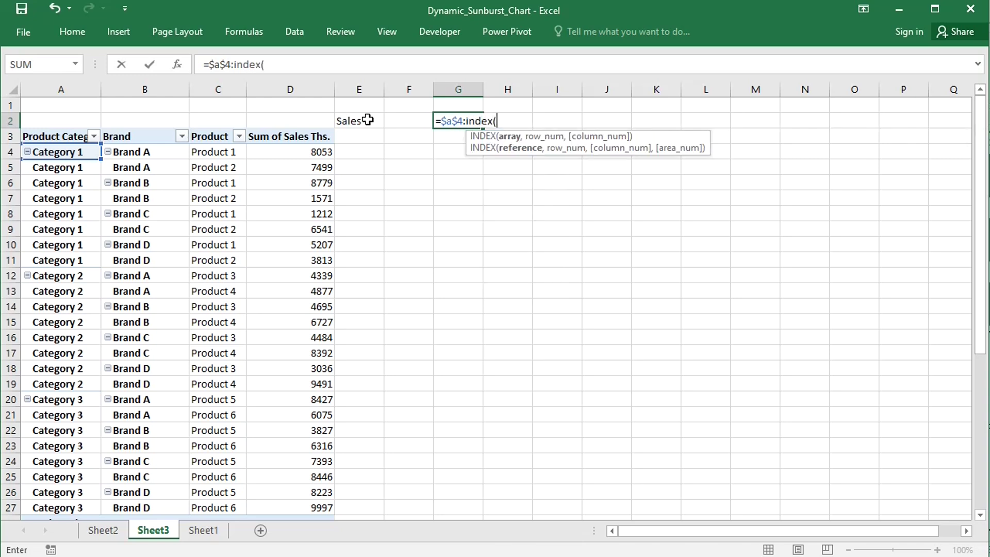
pyautogui.write('$a:$d')
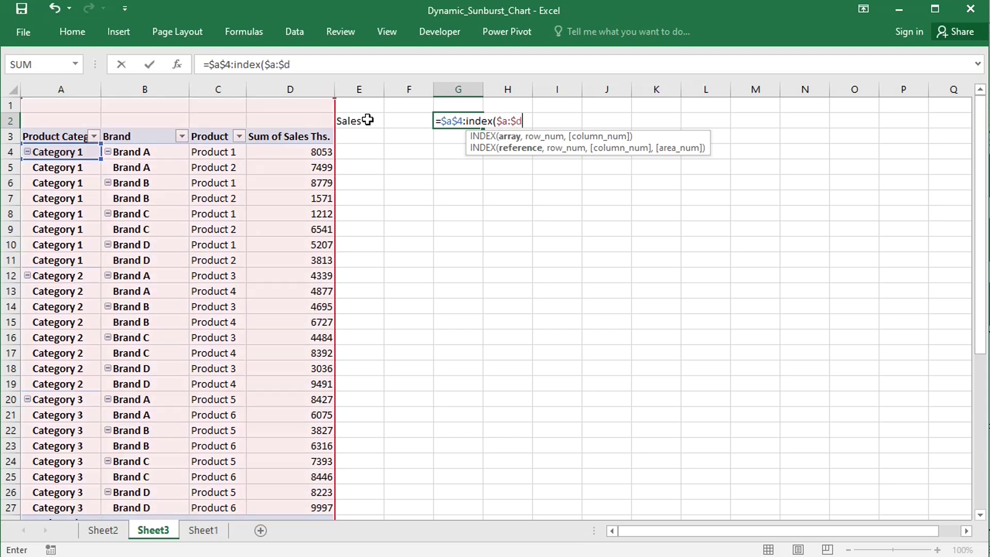
pyautogui.write(',')
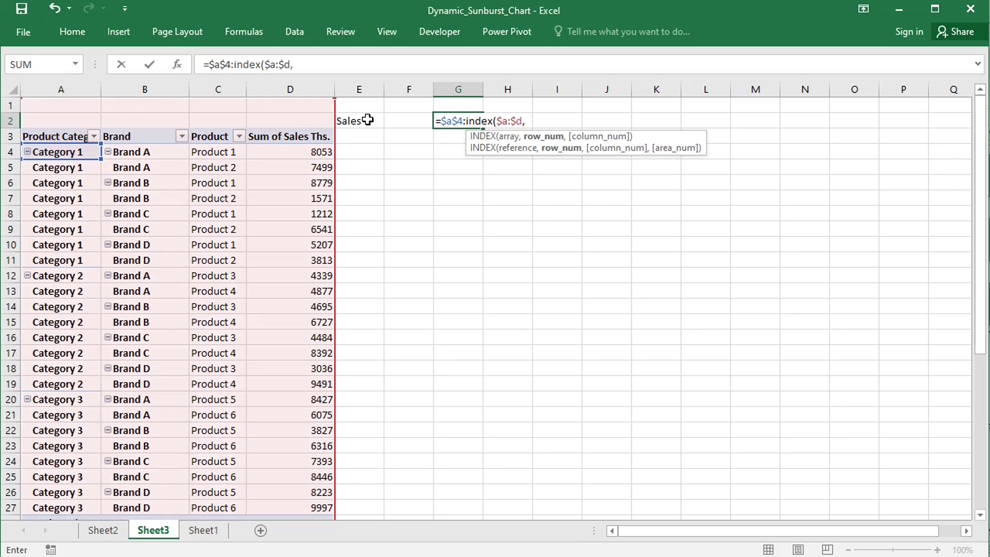
pyautogui.write('counta(')
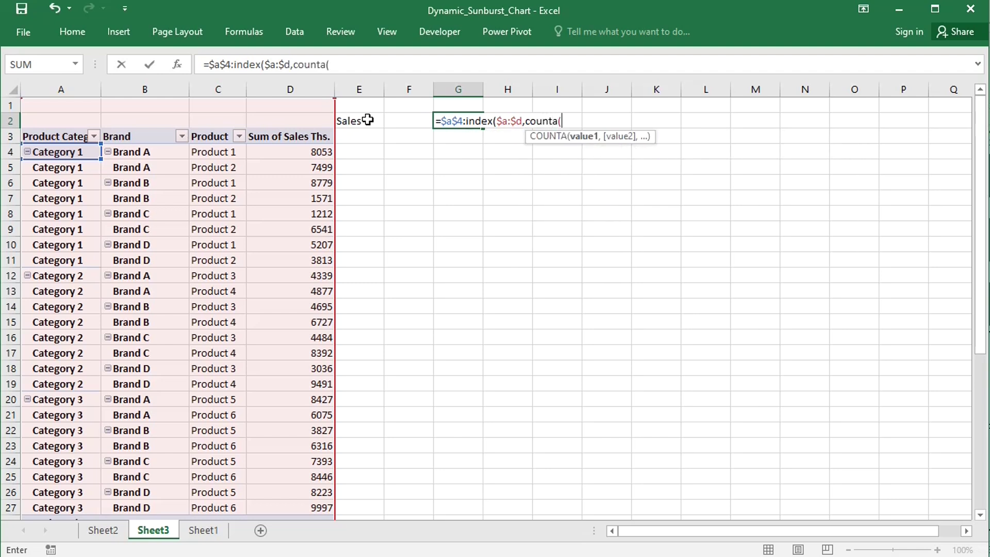
pyautogui.write('$a:$a')
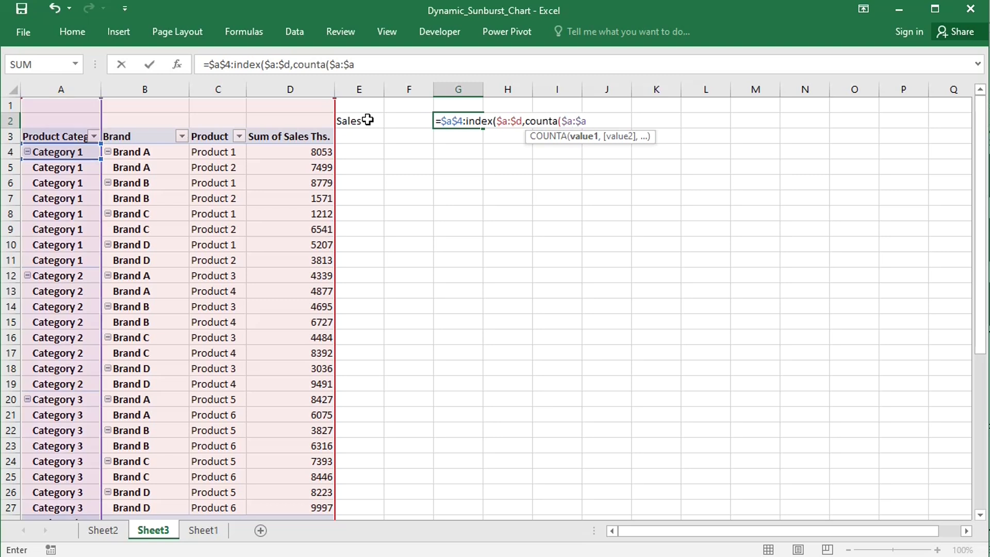
pyautogui.write(')+')
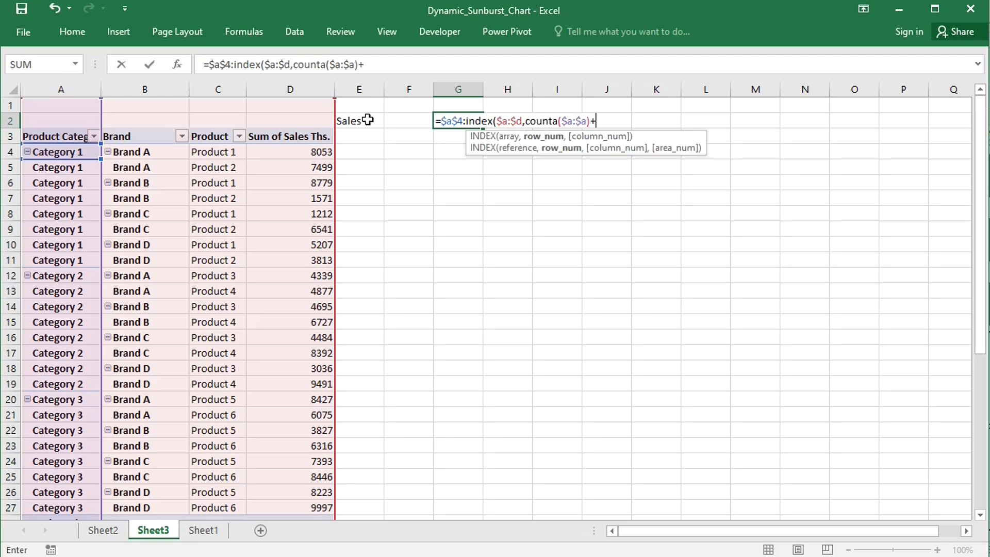
pyautogui.write('2,')
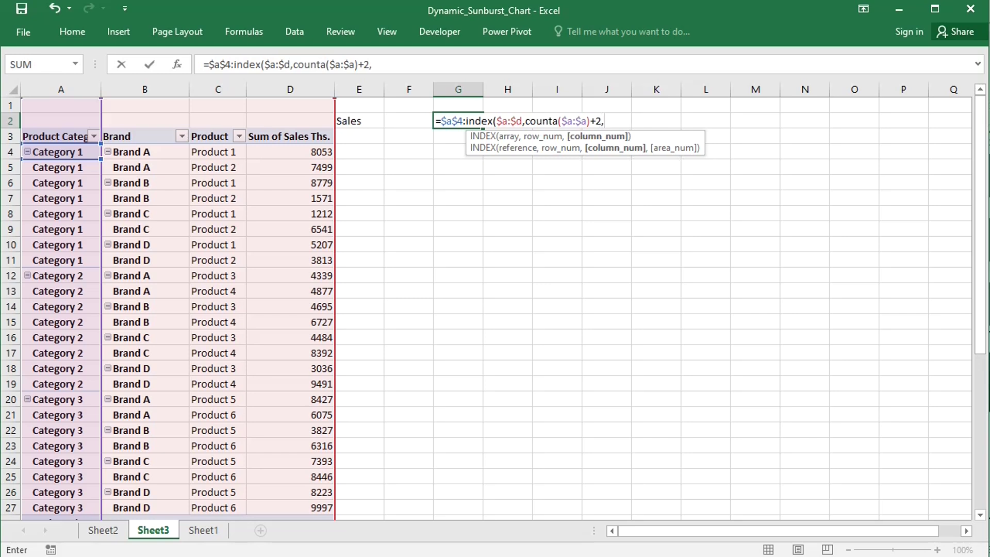
pyautogui.write('counta')
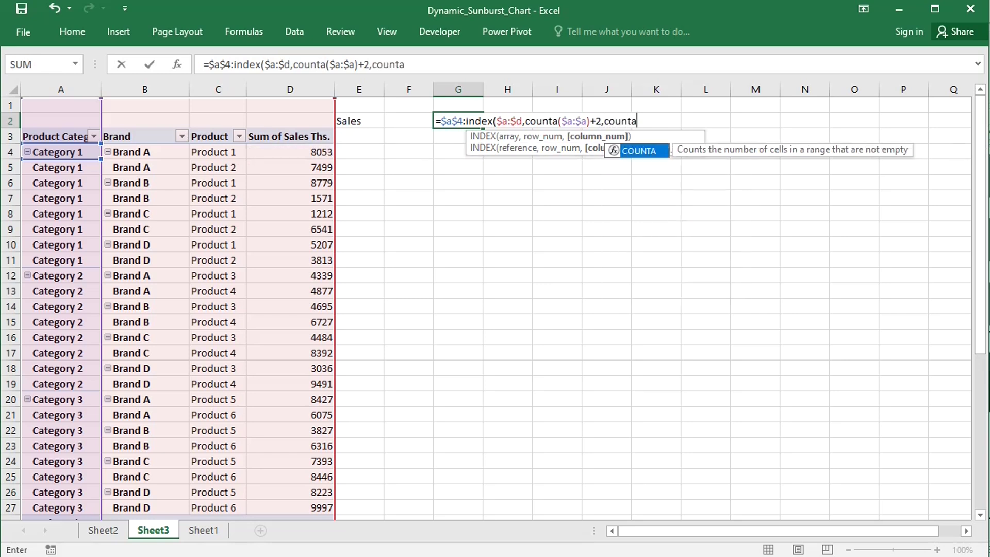
pyautogui.write('(')
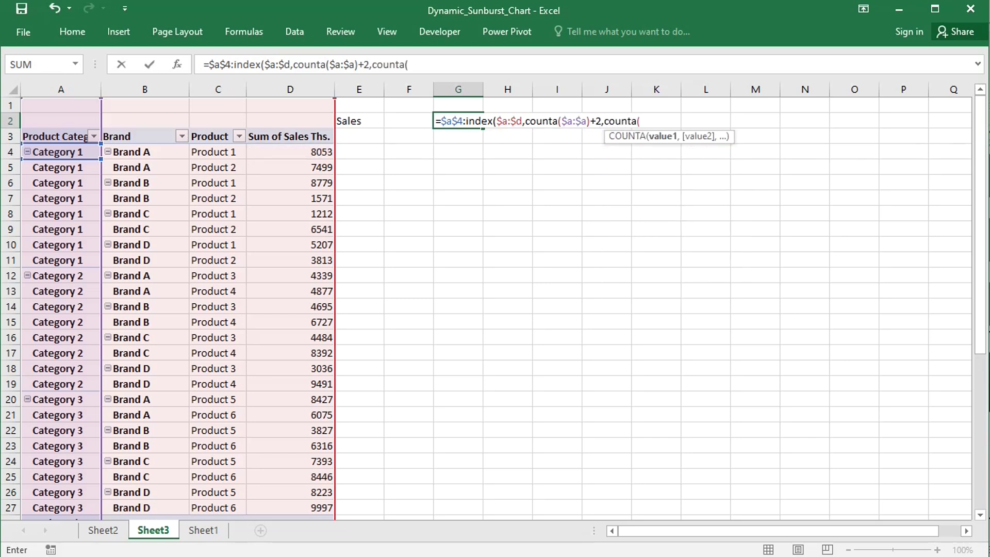
pyautogui.write('$3:$3')
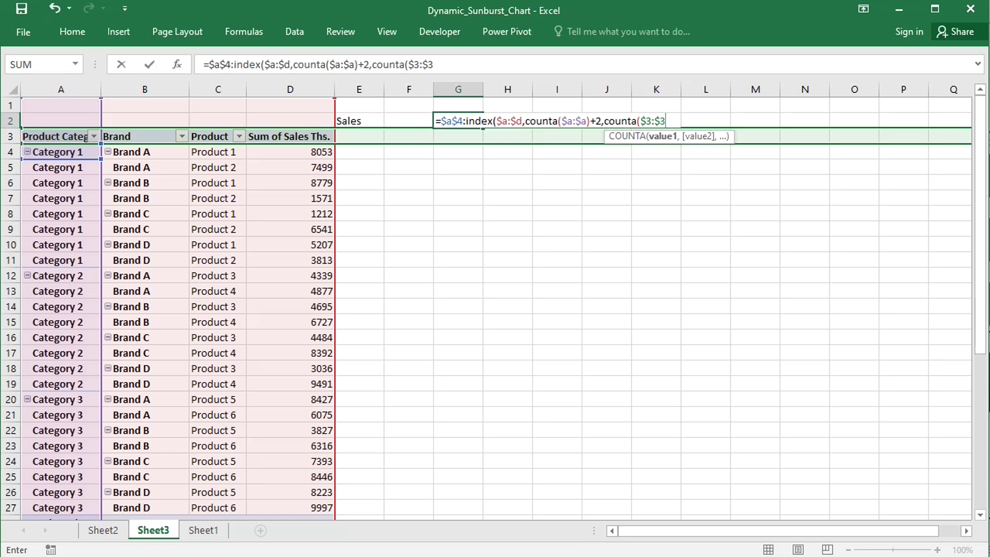
pyautogui.write(')')
pyautogui.write('-1')
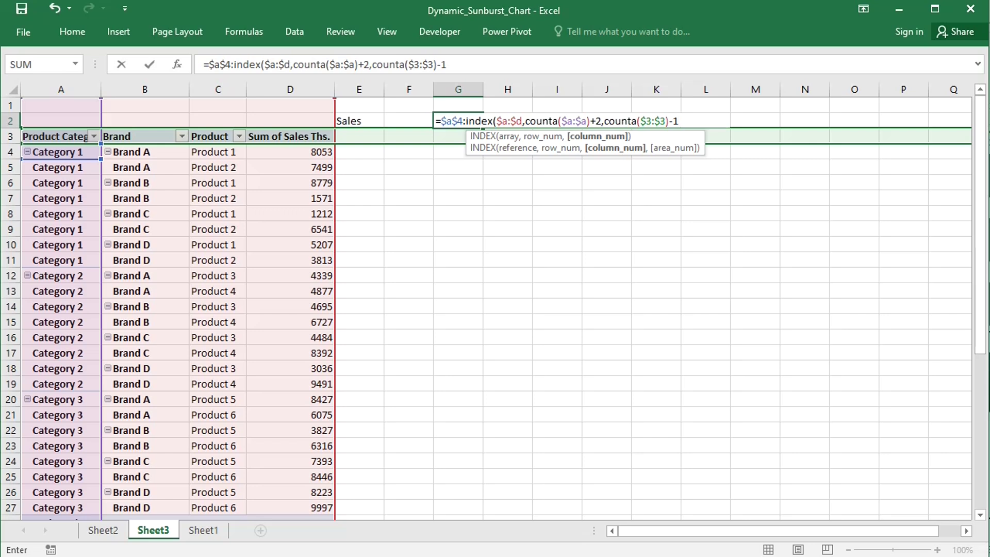
pyautogui.write(')')
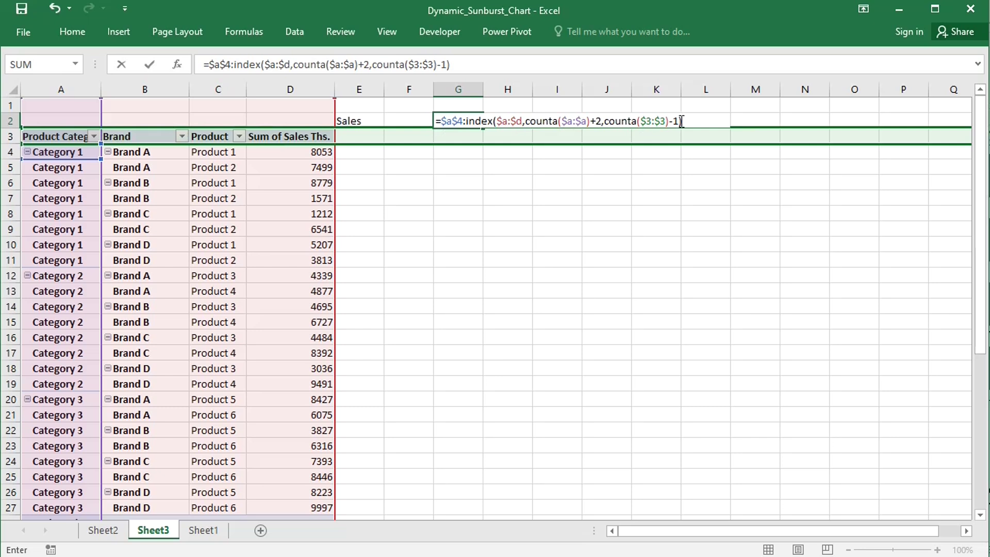
# - Cut the G2 formula and save it in Name Manager as sunburst_categories, scoped to Sheet3
pyautogui.hotkey('shift', 'Home')
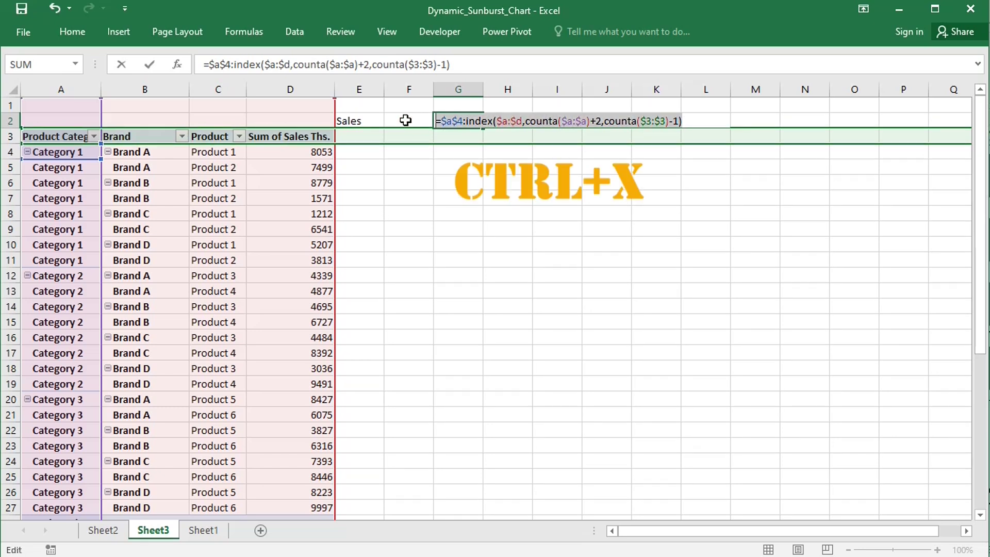
pyautogui.hotkey('ctrl', 'x')
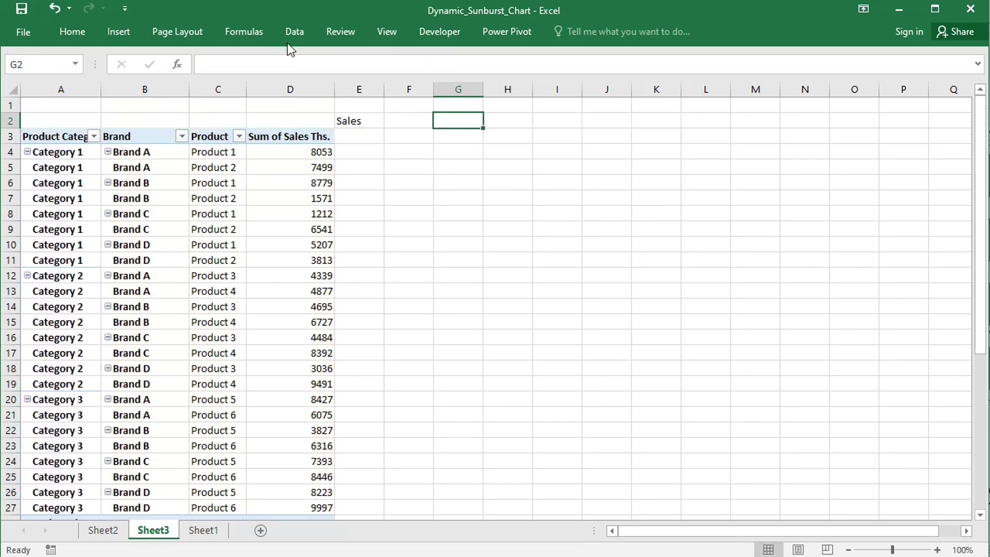
pyautogui.click(243, 32)
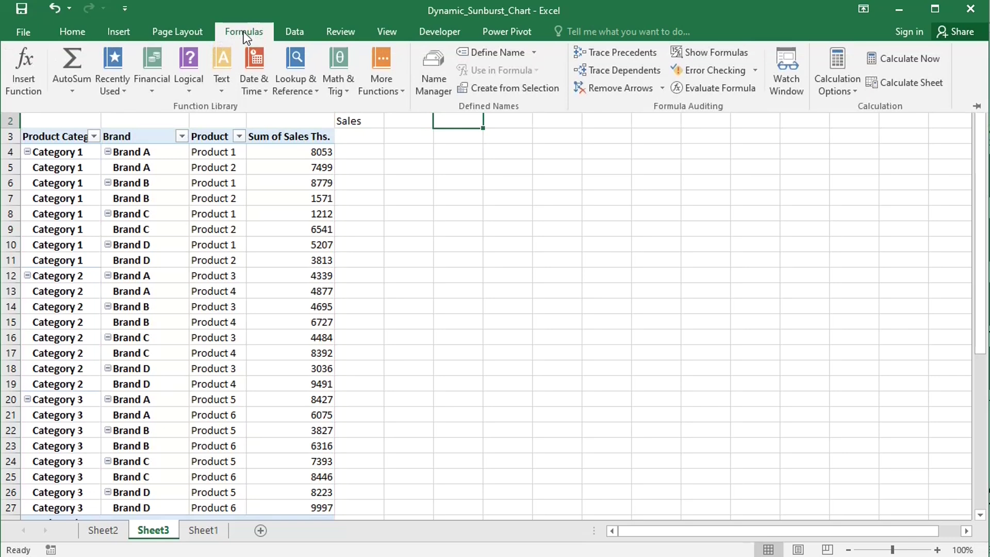
pyautogui.click(430, 79)
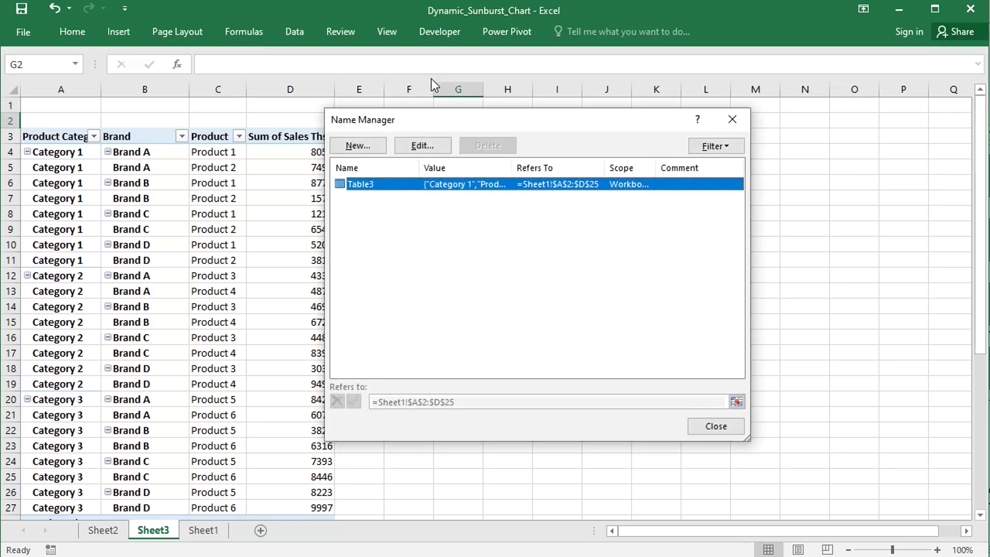
pyautogui.click(358, 146)
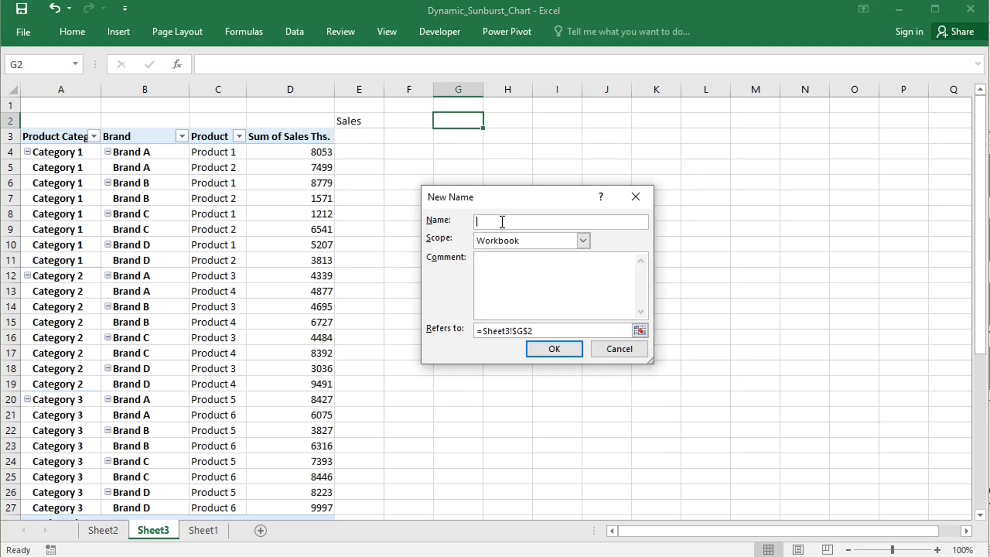
pyautogui.write('sunburst_categories')
pyautogui.click(583, 241)
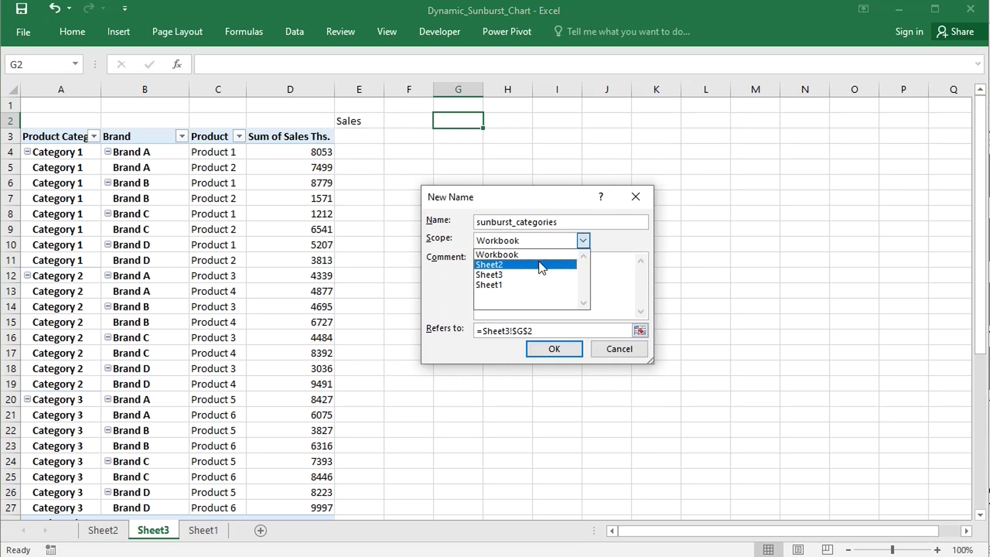
pyautogui.click(517, 274)
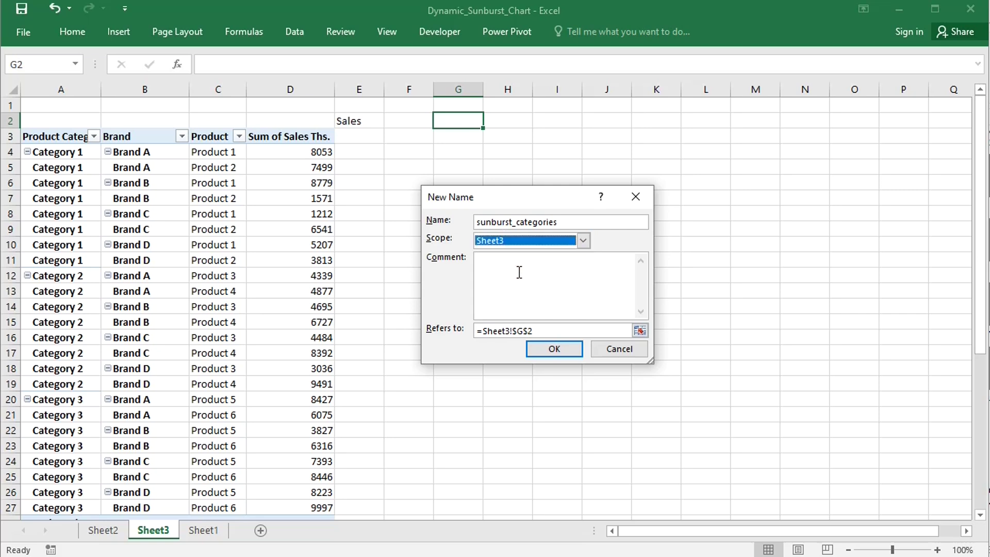
pyautogui.moveTo(539, 328); pyautogui.dragTo(455, 334)
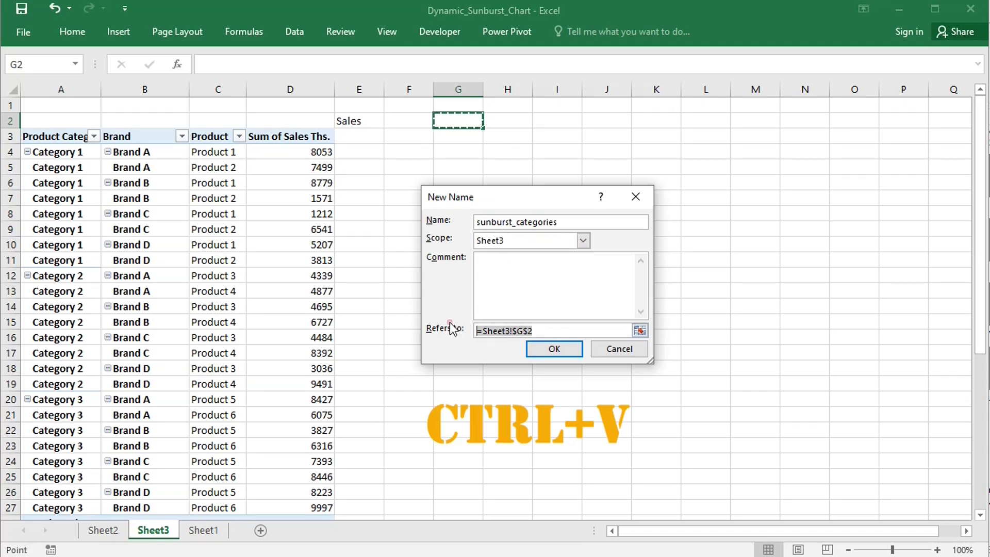
pyautogui.hotkey('ctrl', 'v')
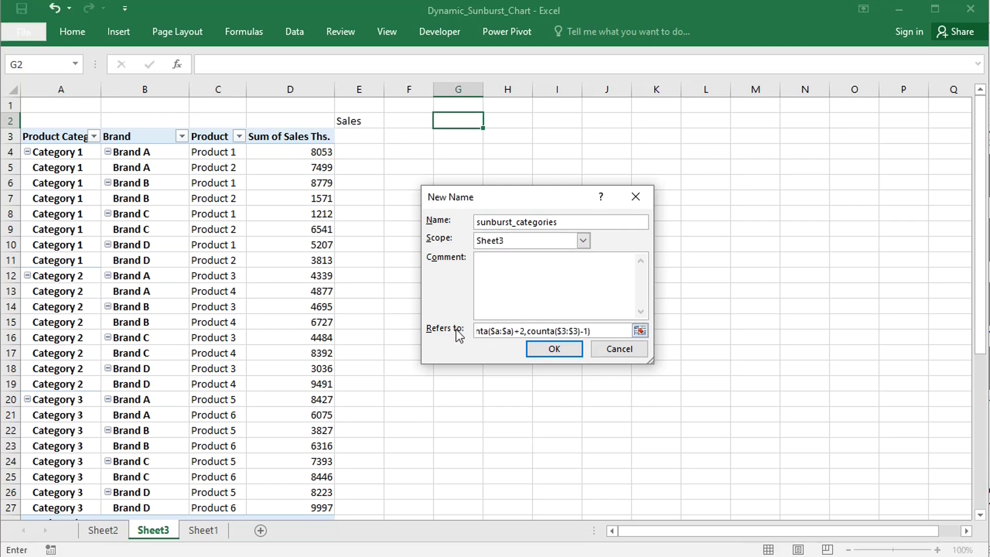
pyautogui.click(551, 349)
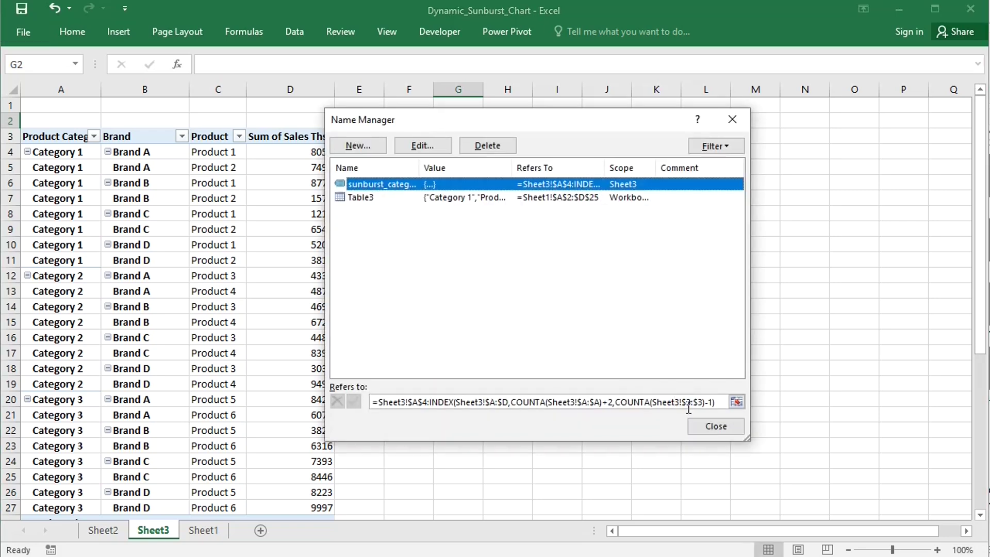
pyautogui.click(707, 427)
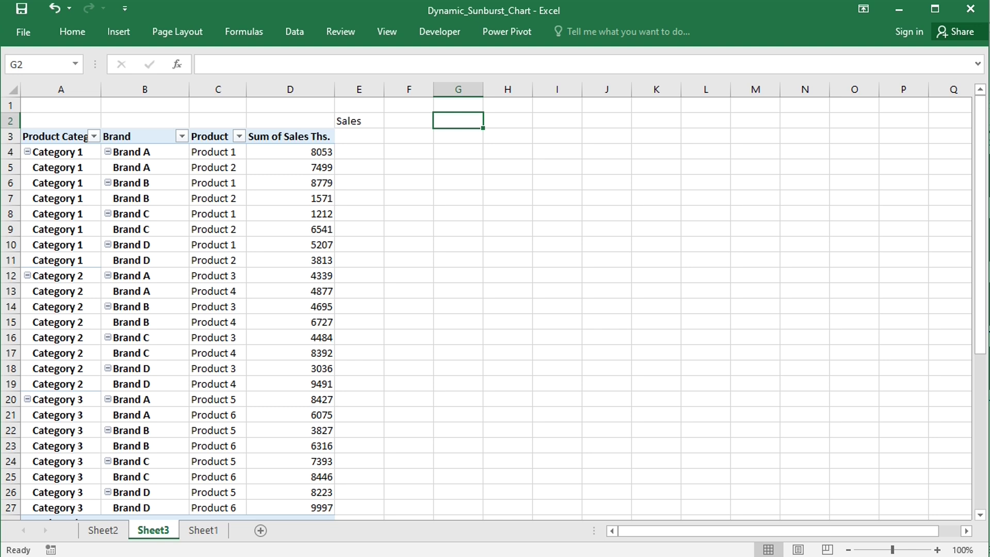
# - Type =INDEX($A:$D,4,COUNTA($3:$3)):INDEX($A:$D,COUNTA($A:$A)+2,COUNTA($3:$3)) in G2 and select it
pyautogui.write('=index(')
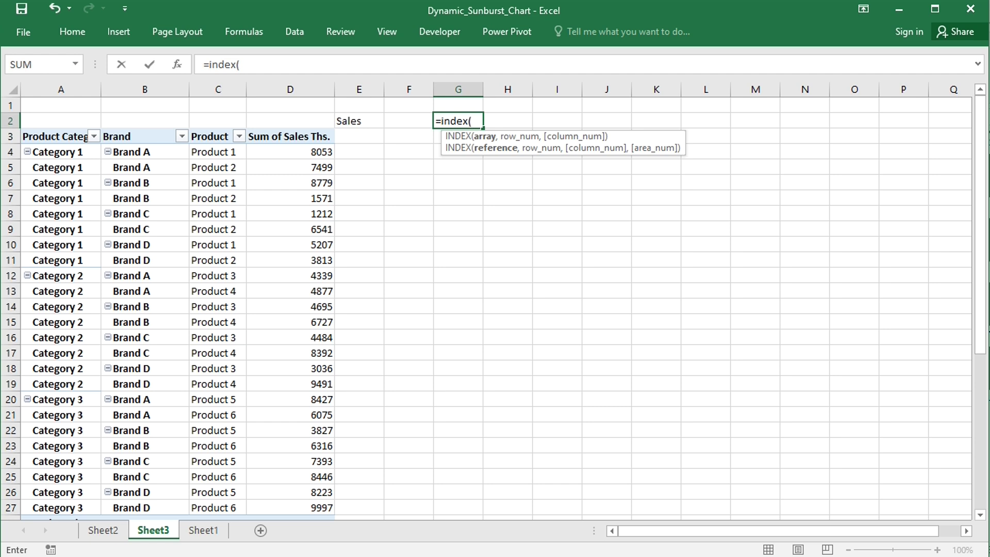
pyautogui.write('$a:$d')
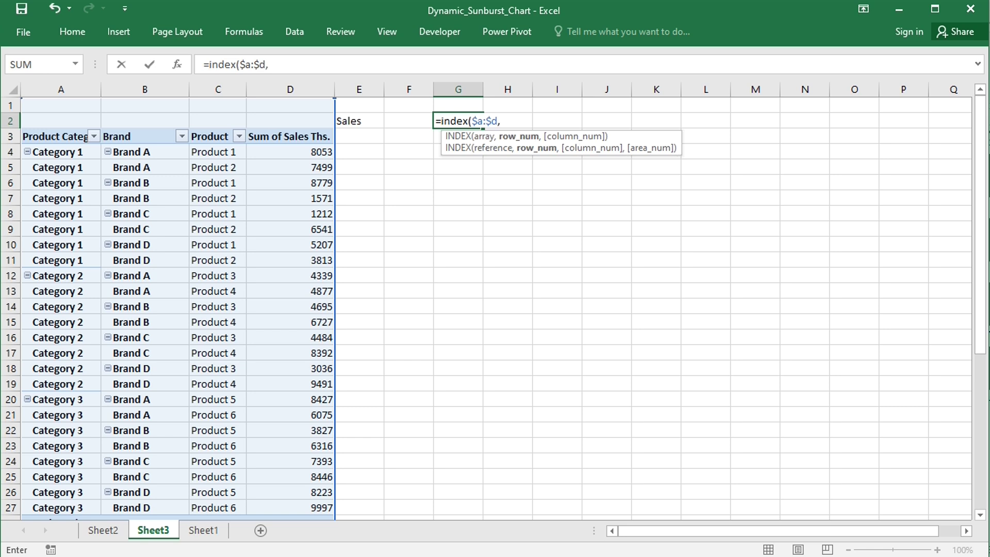
pyautogui.write(',4,')
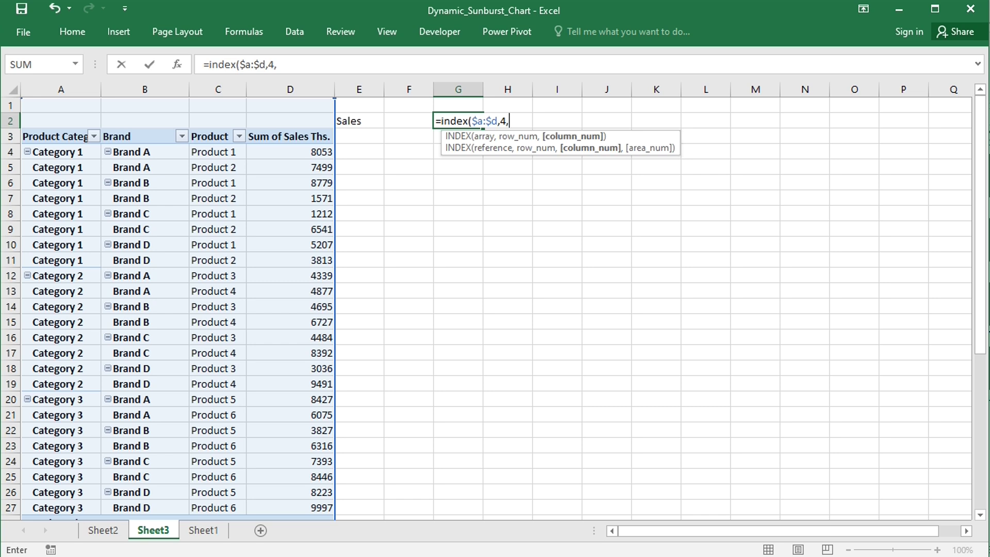
pyautogui.write('counta(')
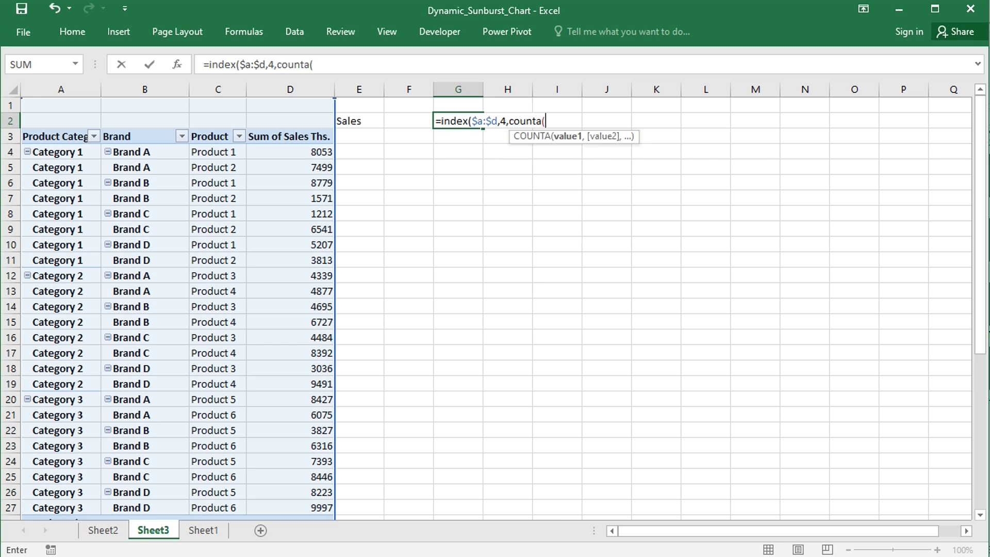
pyautogui.write('$3:$3')
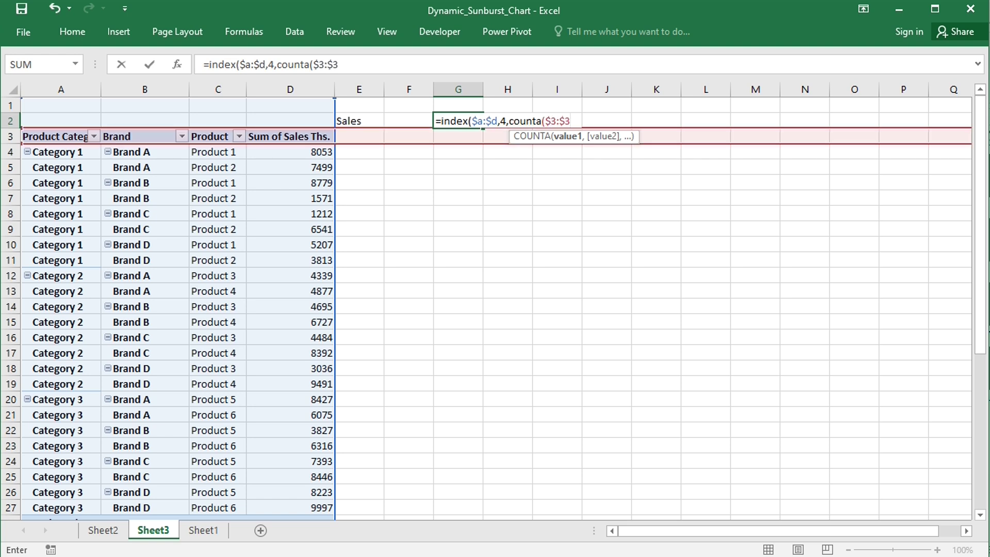
pyautogui.write('))')
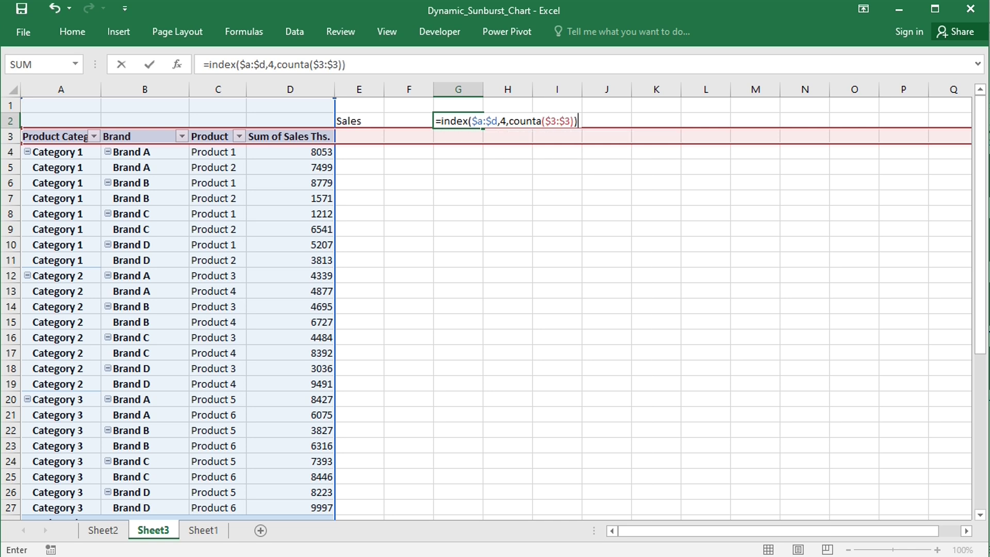
pyautogui.write(':index(')
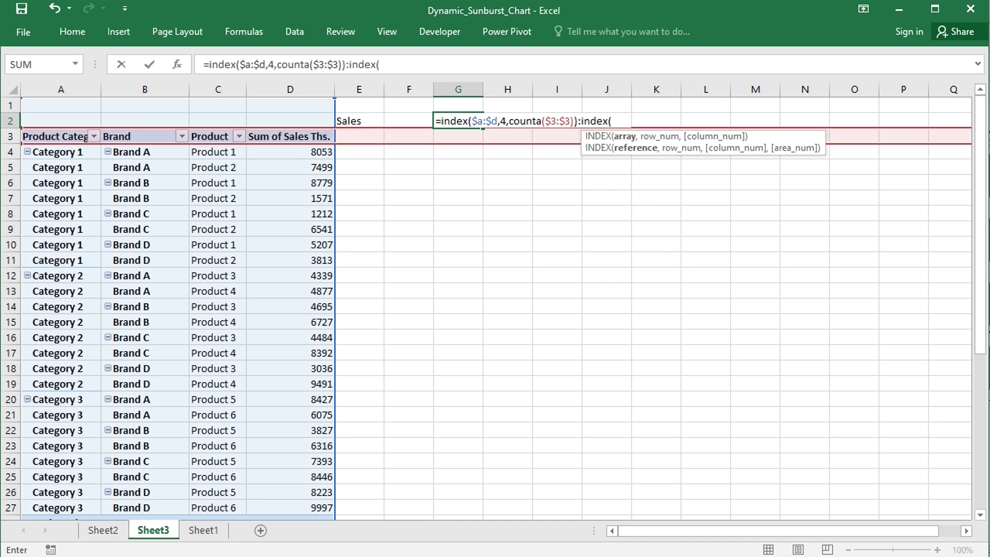
pyautogui.write('$a:$d')
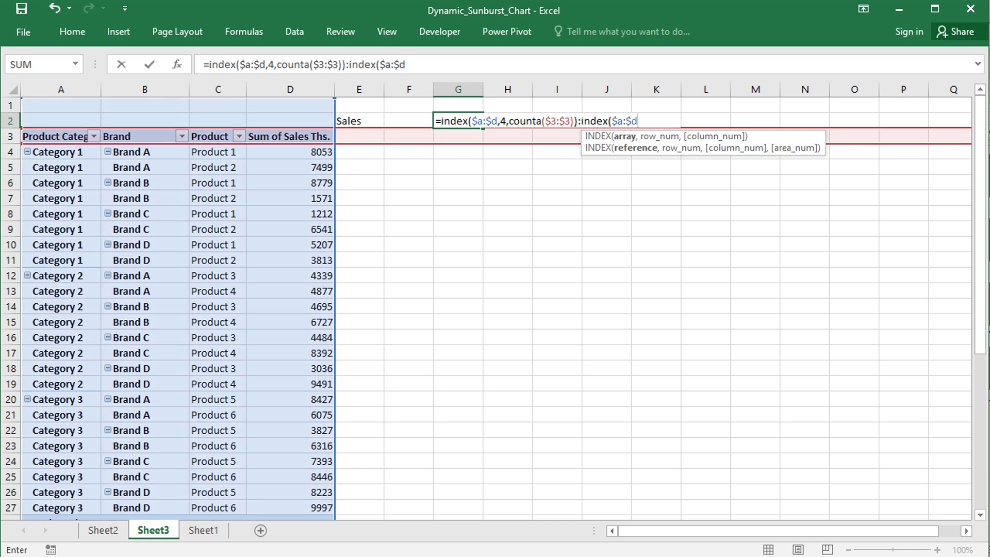
pyautogui.write(',counta(')
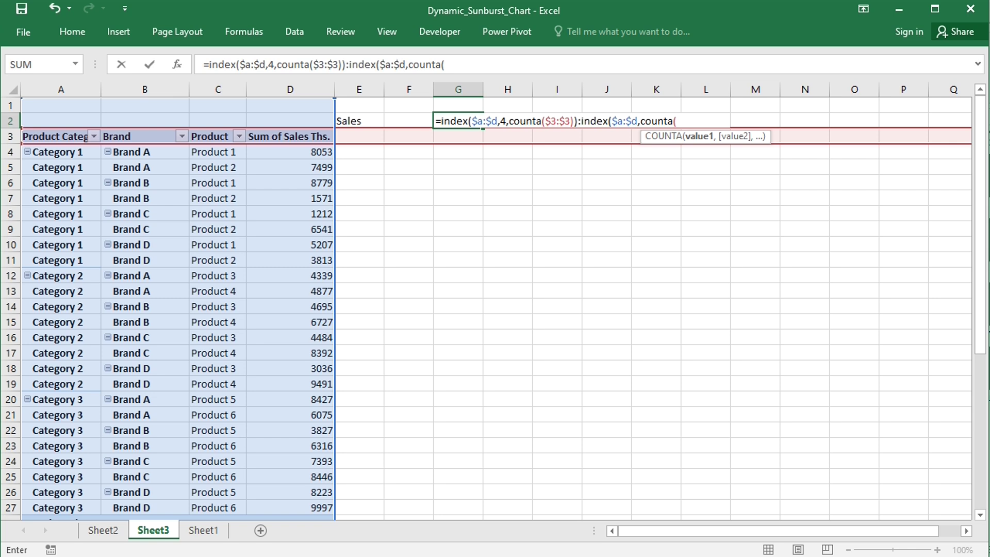
pyautogui.write('$a:$a)')
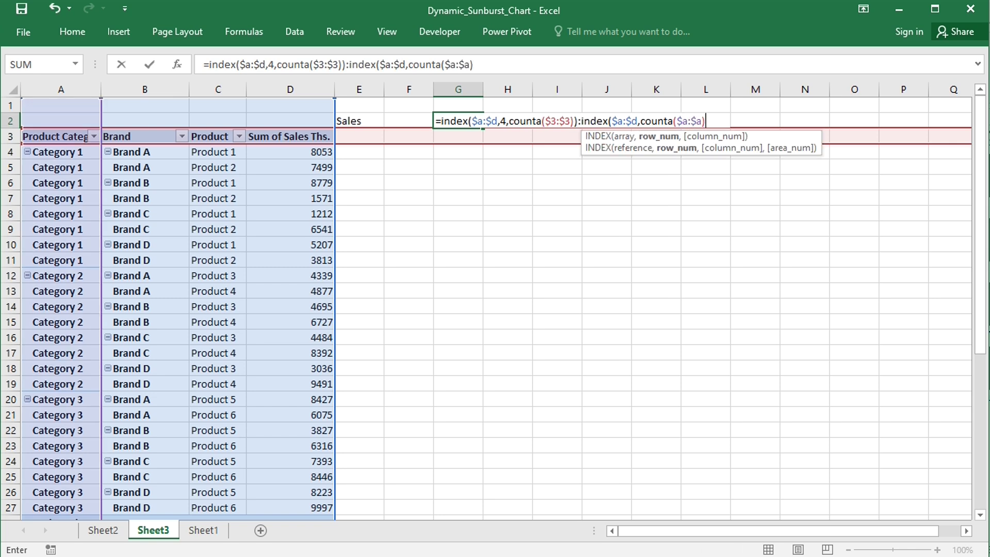
pyautogui.write('+2,')
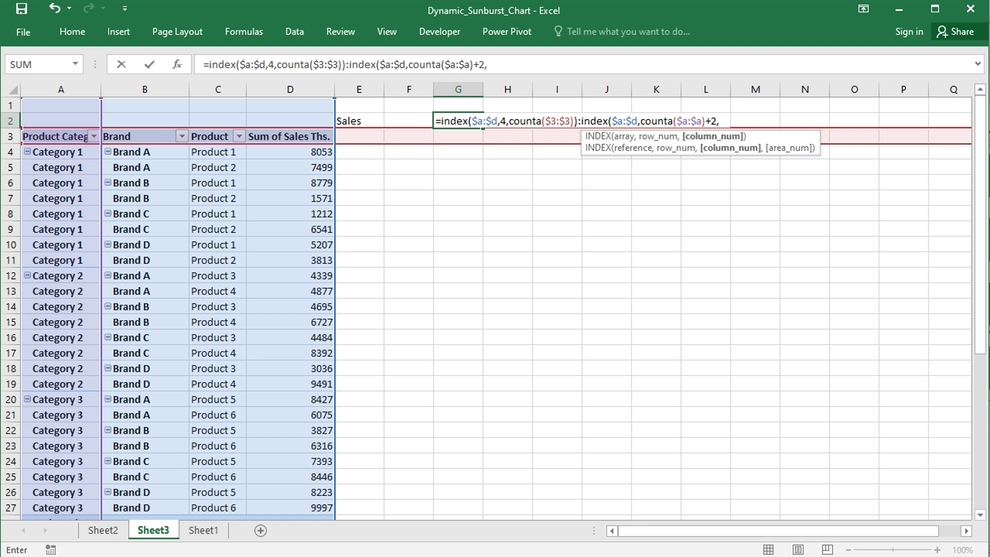
pyautogui.write('counta(')
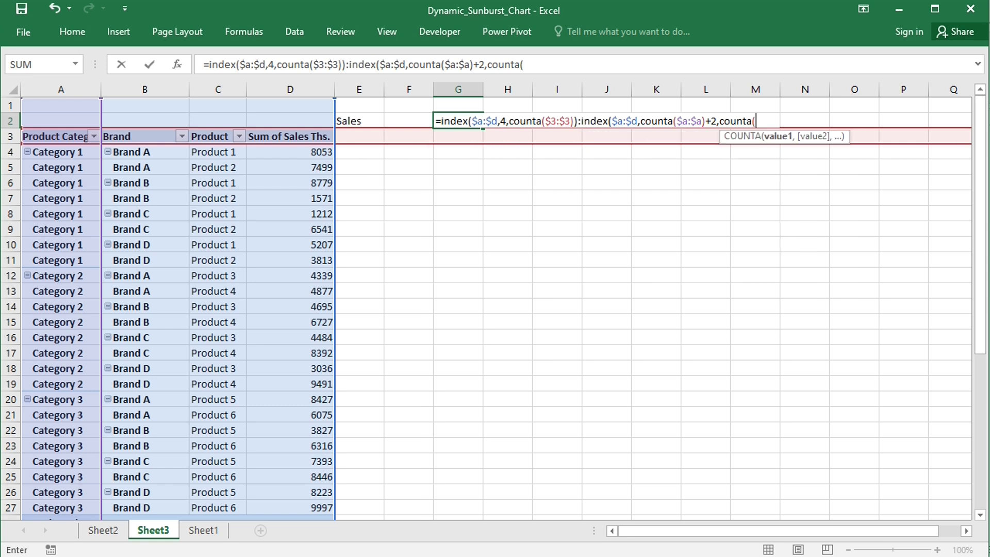
pyautogui.write('$3:$3')
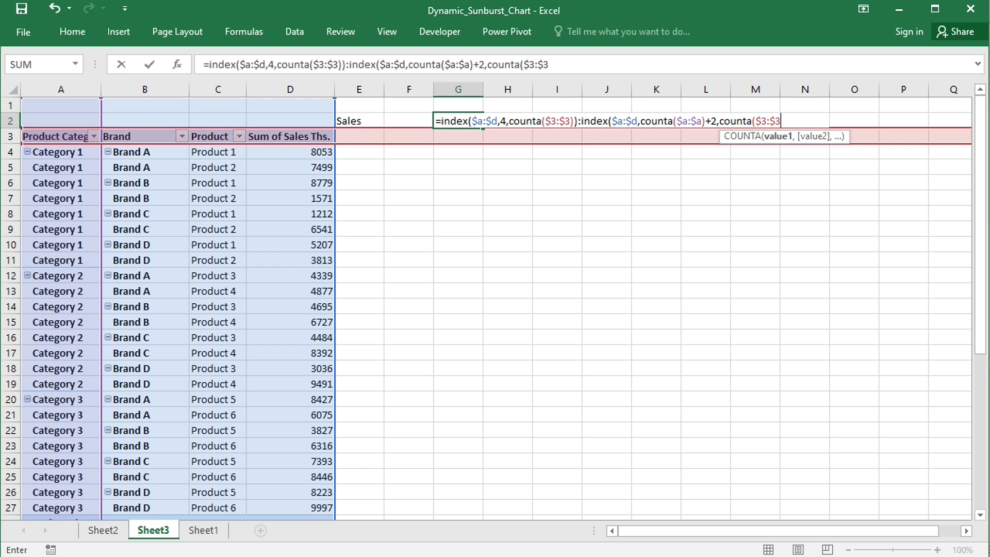
pyautogui.write('))')
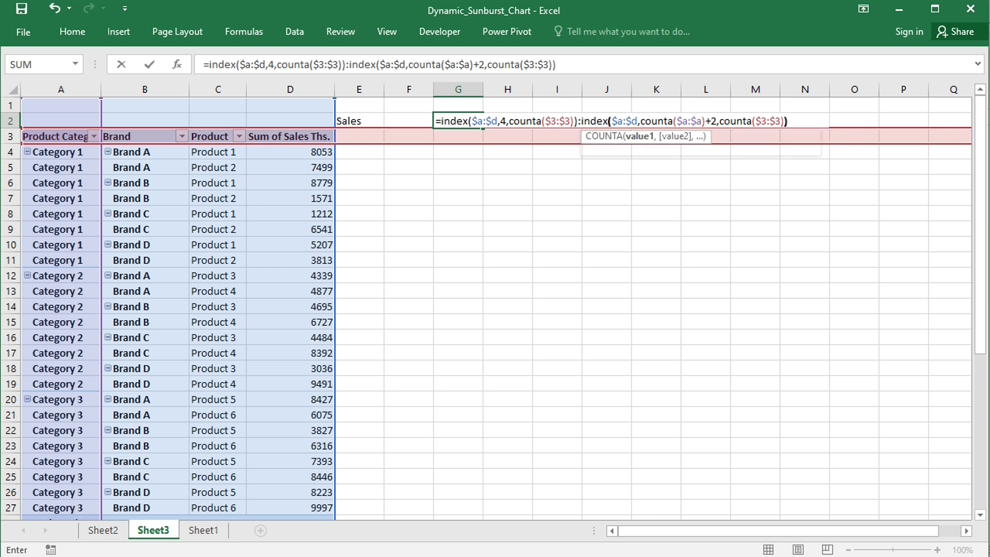
pyautogui.moveTo(795, 118); pyautogui.dragTo(433, 120)
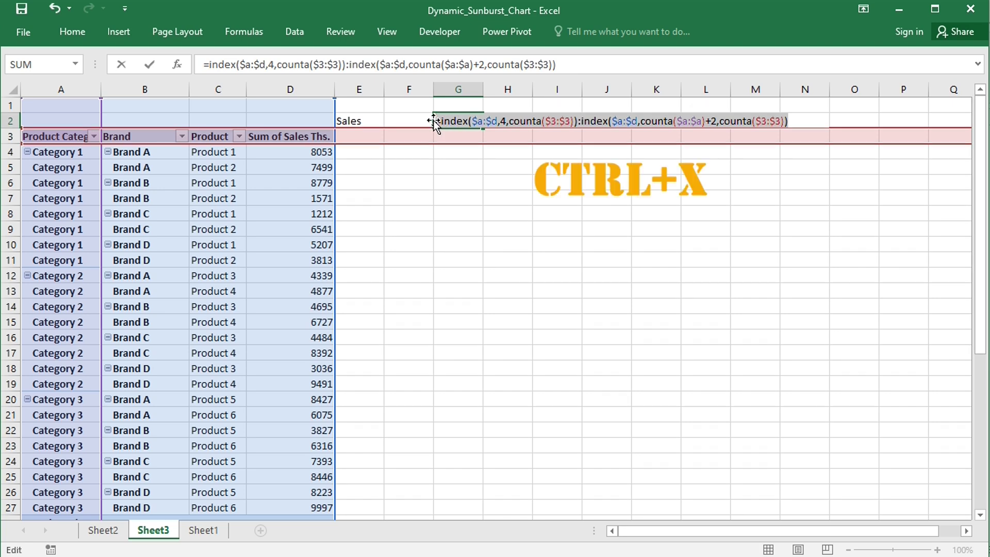
# - Cut the G2 formula and save it in Name Manager as sunburst_values, scoped to Sheet3
pyautogui.hotkey('ctrl', 'x')
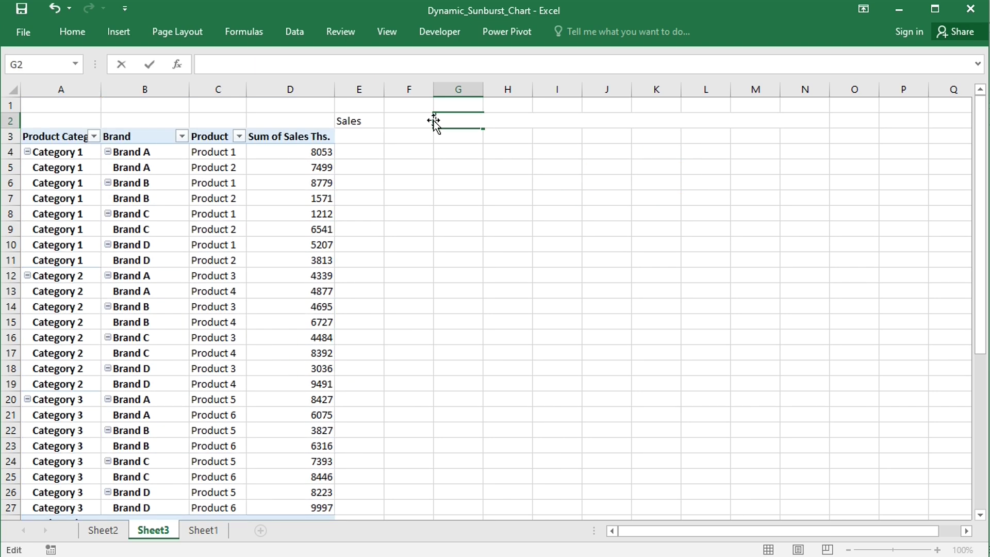
pyautogui.hotkey('ctrl', 'Return')
pyautogui.click(245, 30)
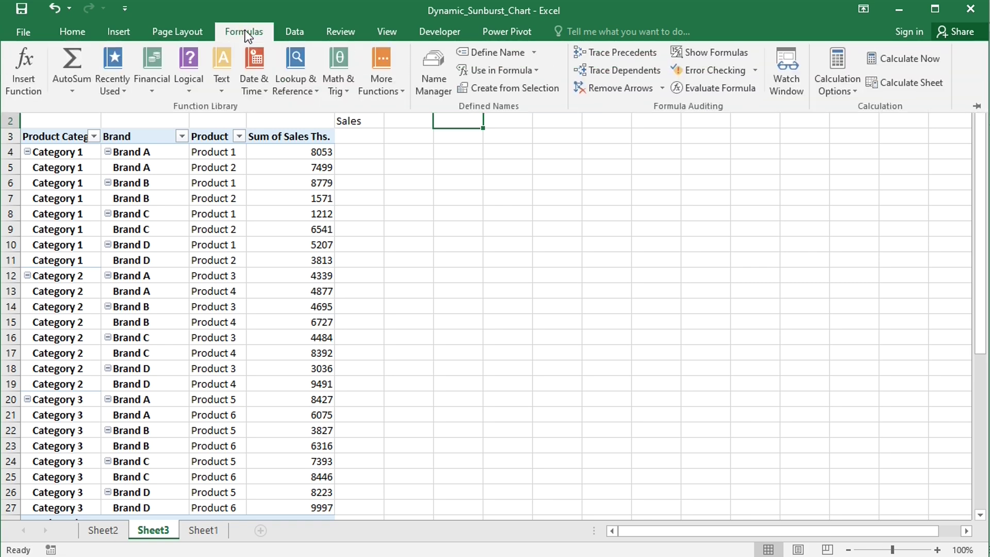
pyautogui.click(426, 64)
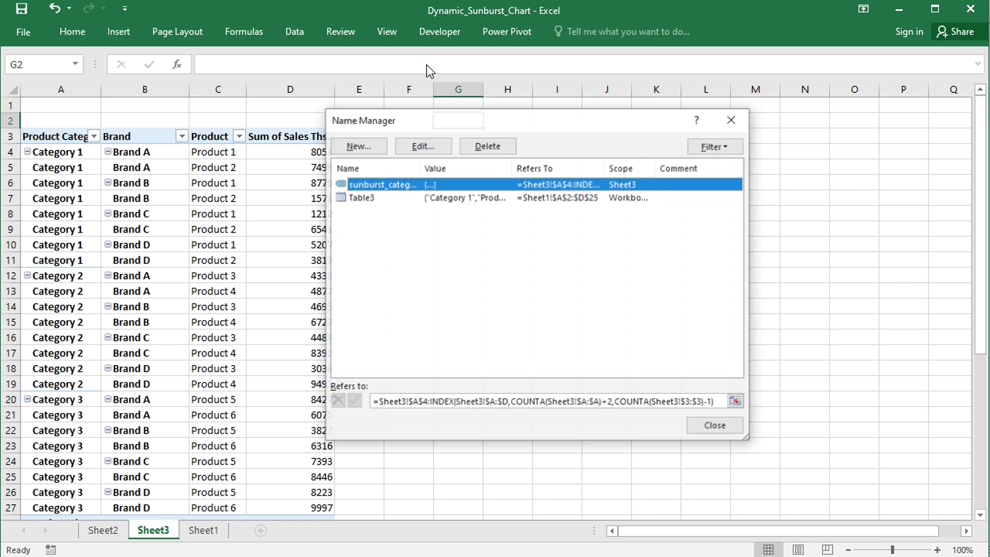
pyautogui.click(367, 149)
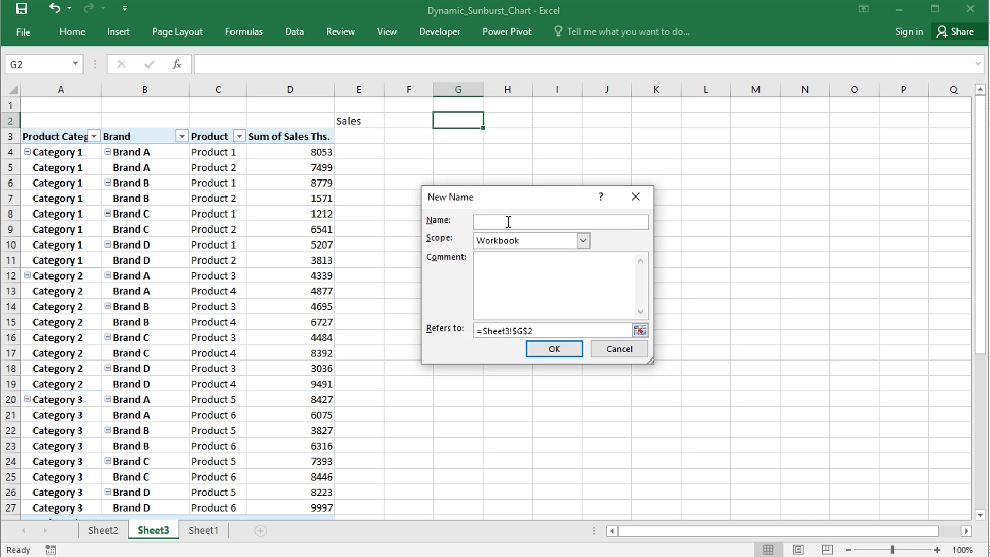
pyautogui.write('sunburst_values')
pyautogui.click(581, 242)
pyautogui.click(516, 274)
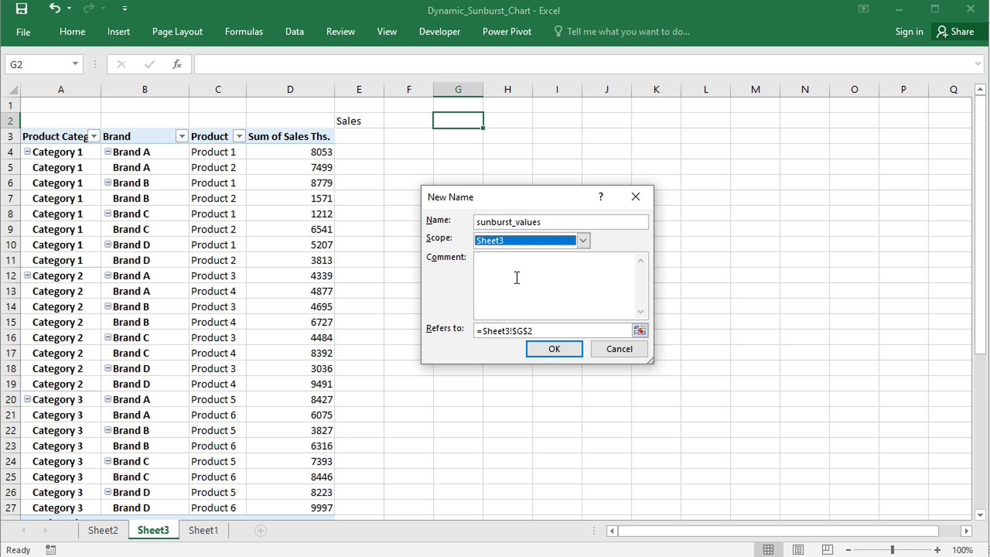
pyautogui.click(539, 326)
pyautogui.hotkey('ctrl', 'v')
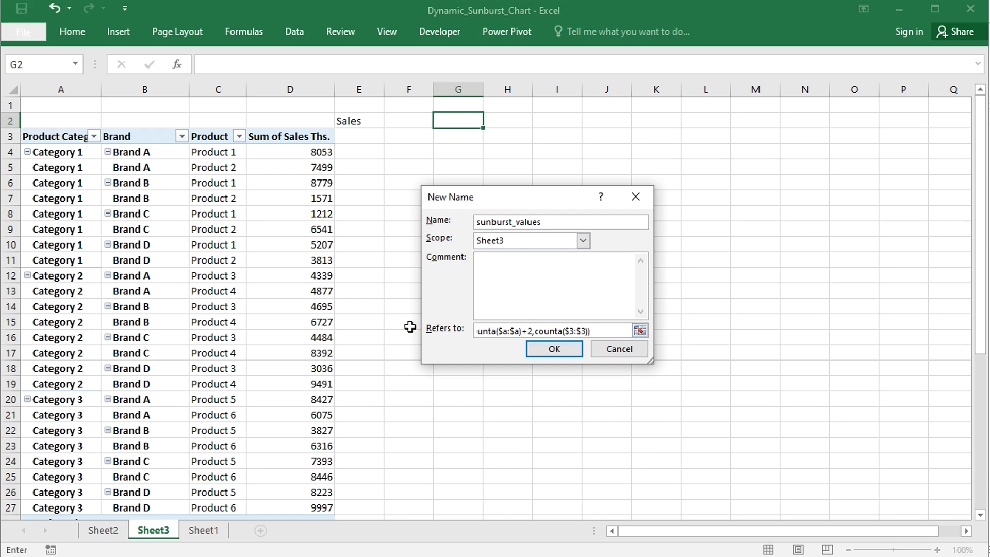
pyautogui.click(568, 355)
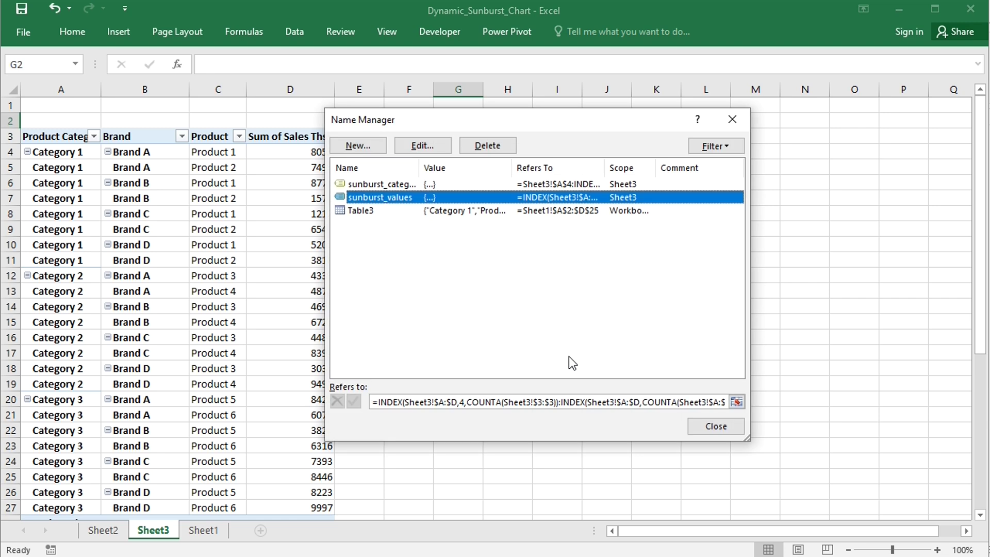
pyautogui.click(703, 428)
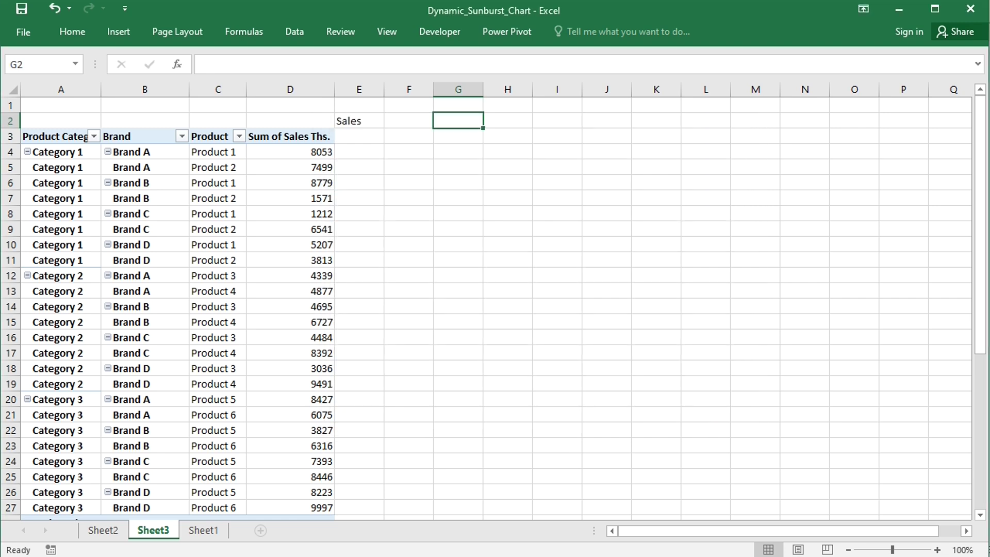
# - Insert an empty chart with Alt+F1 and bring up its Select Data Source settings
pyautogui.hotkey('alt', 'F1')
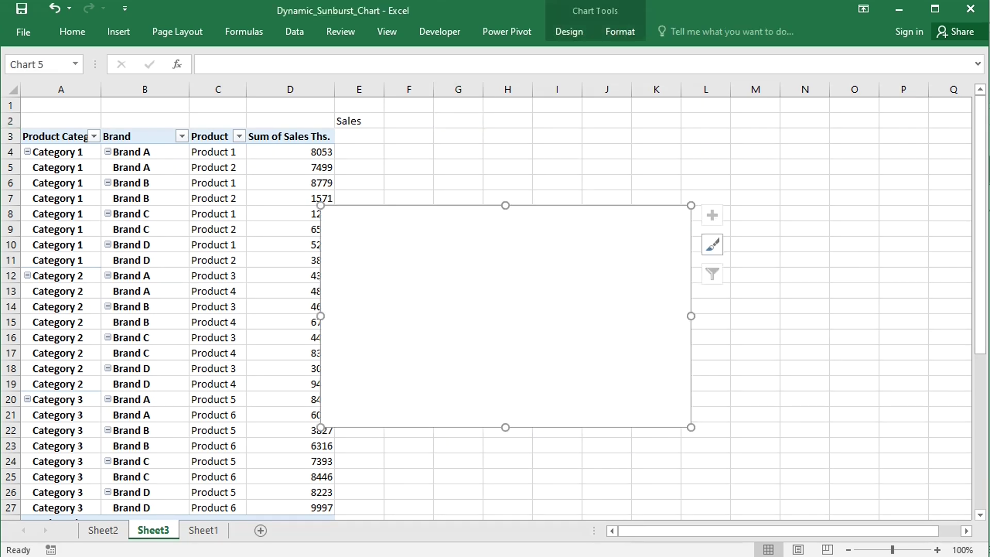
pyautogui.rightClick(494, 290)
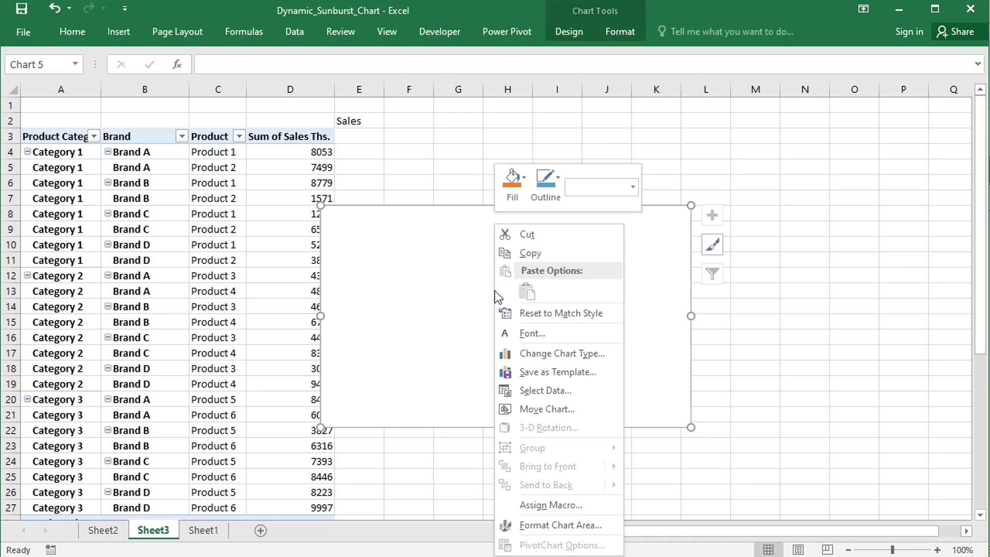
pyautogui.click(538, 395)
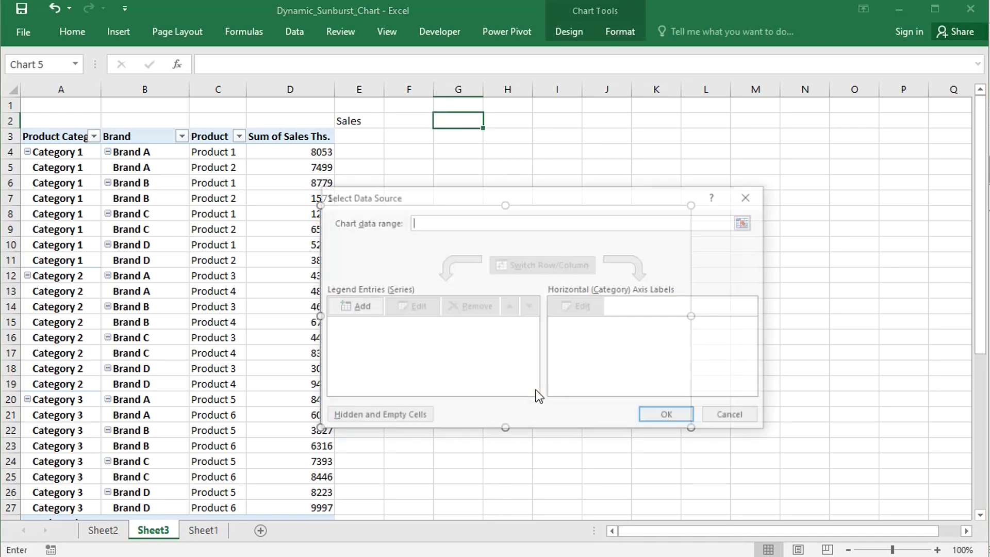
# - Add a series named from E2 with values =Sheet3!sunburst_values
pyautogui.click(359, 306)
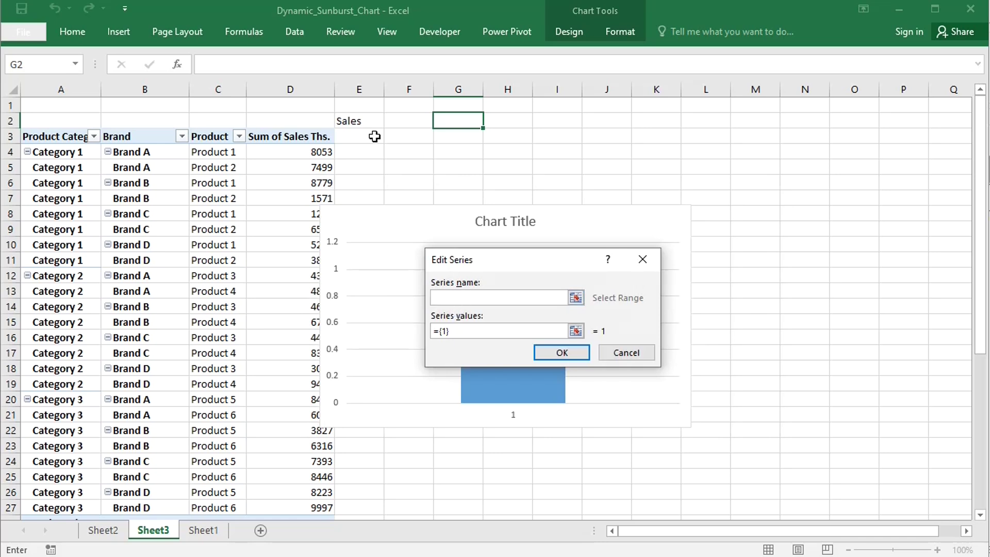
pyautogui.click(367, 120)
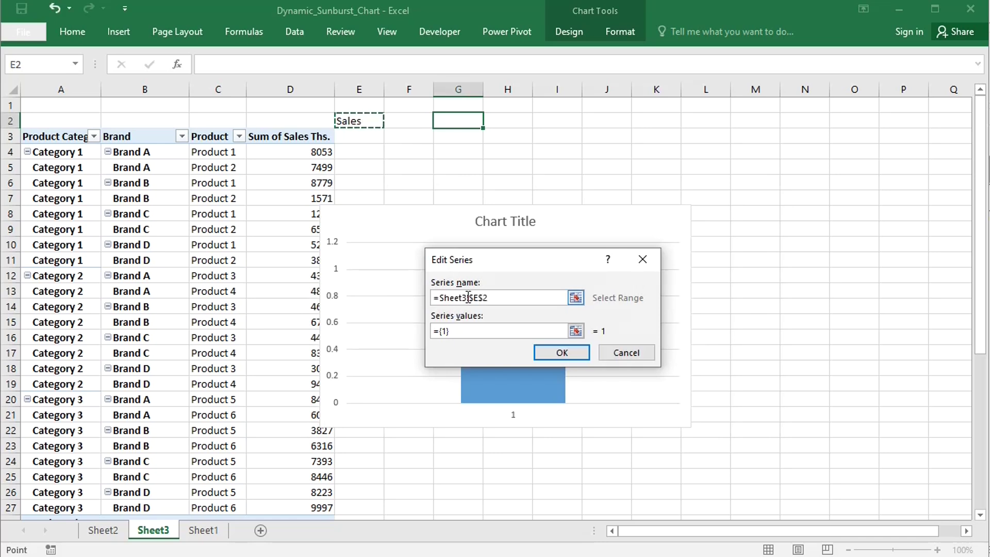
pyautogui.click(469, 332)
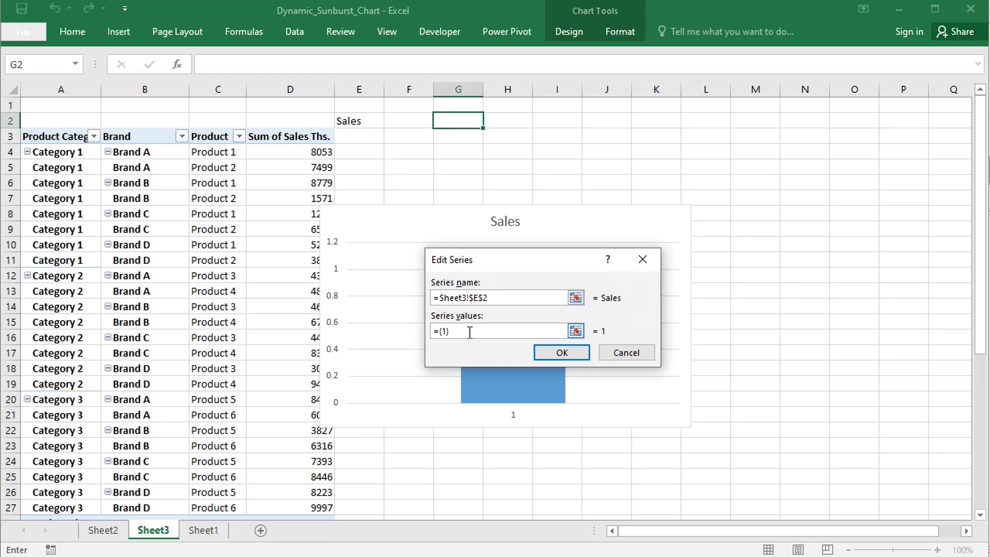
pyautogui.press('BackSpace')
pyautogui.press('BackSpace')
pyautogui.press('BackSpace')
pyautogui.write('sheet3!Sunburst_values')
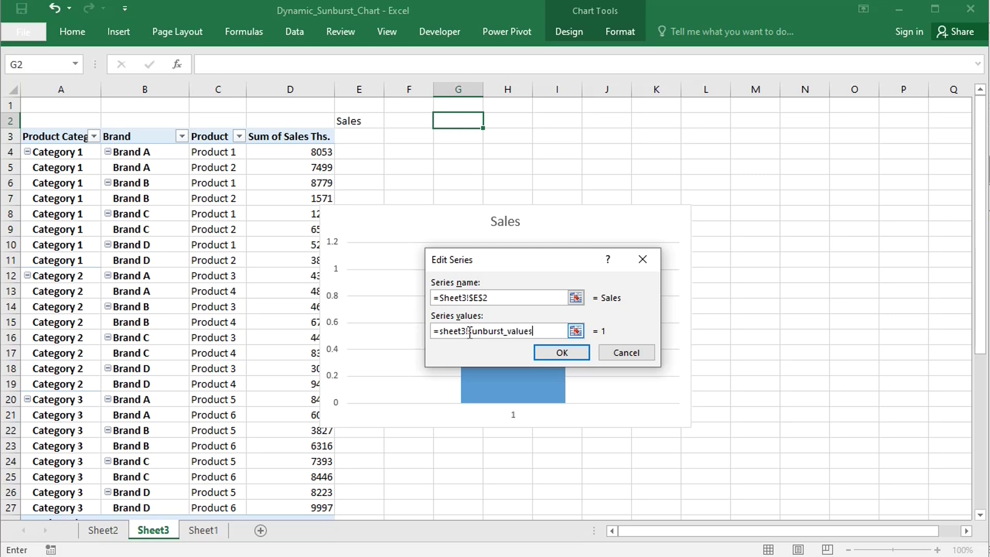
pyautogui.click(565, 355)
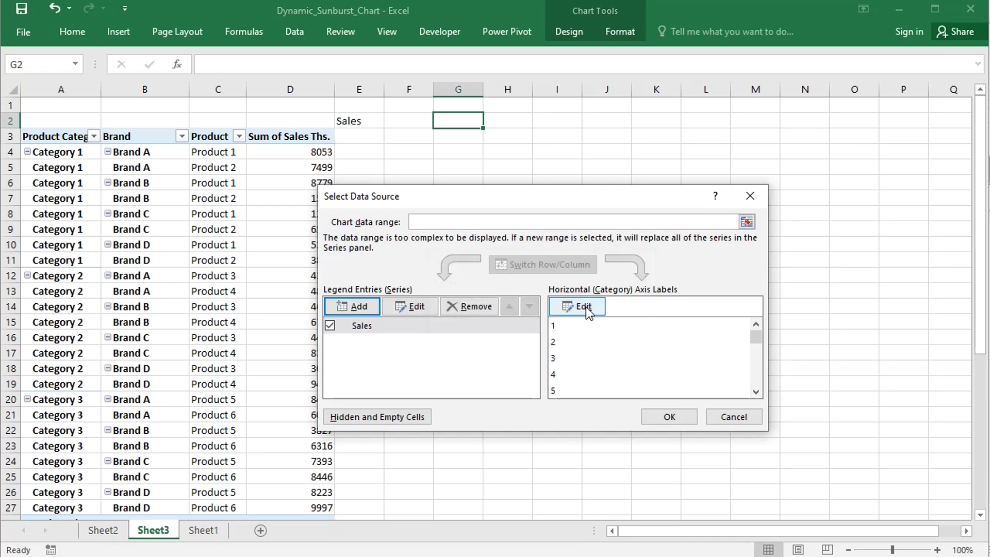
# - Set the chart's category axis labels to =Sheet3!sunburst_categories and apply the data source
pyautogui.click(585, 307)
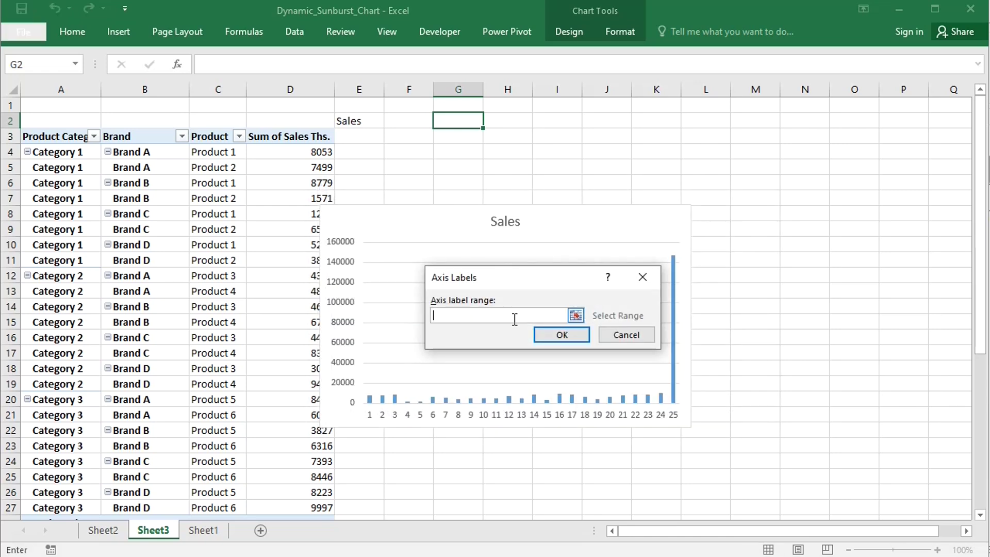
pyautogui.write('=')
pyautogui.press('BackSpace')
pyautogui.write('=sheet3!sunburst_categories')
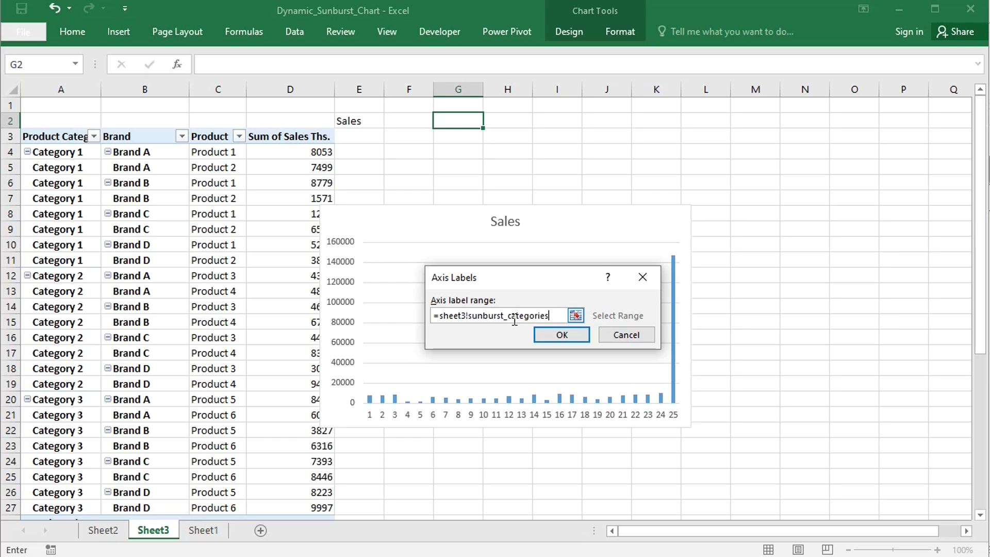
pyautogui.click(576, 336)
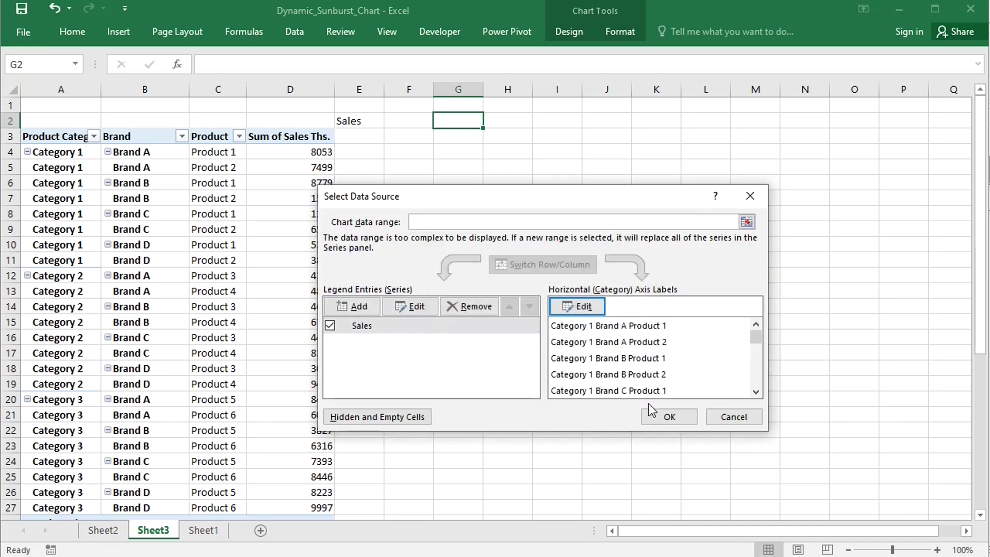
pyautogui.click(652, 415)
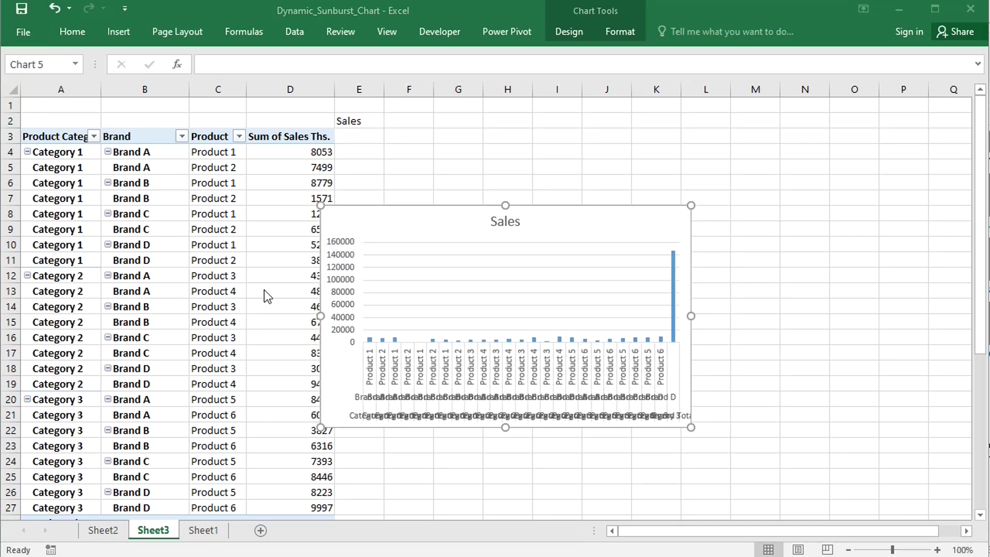
# - Turn off the pivot table's grand totals for rows and columns
pyautogui.click(152, 228)
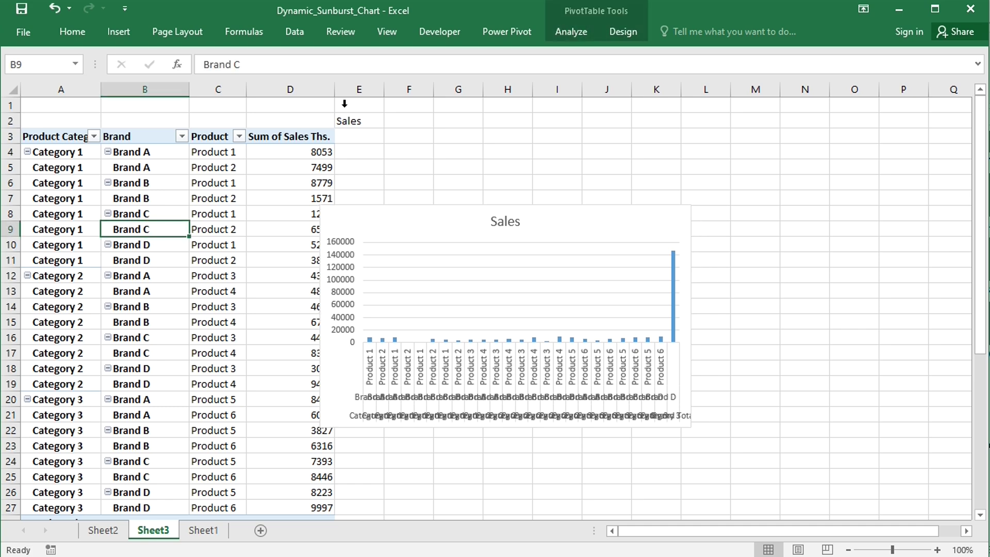
pyautogui.click(611, 32)
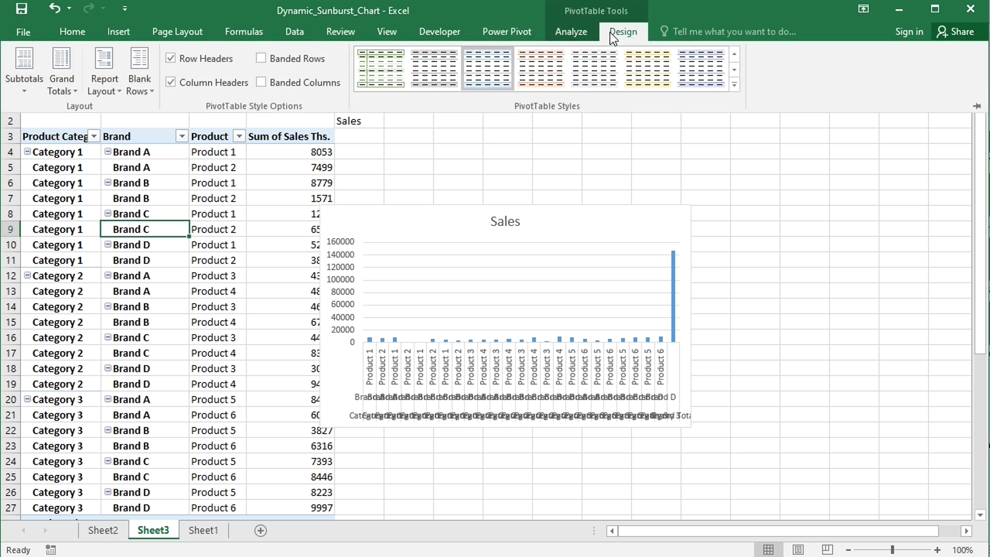
pyautogui.click(70, 85)
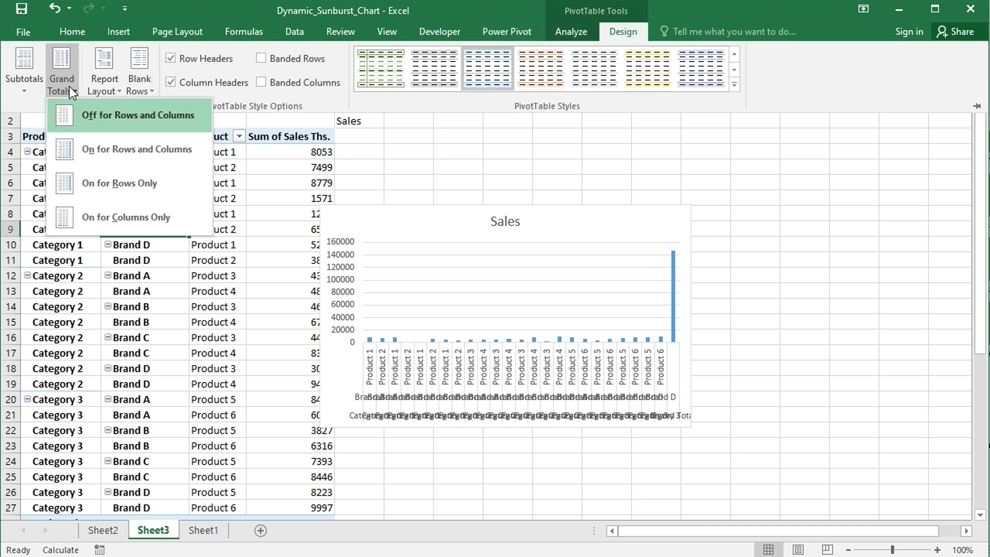
pyautogui.click(86, 111)
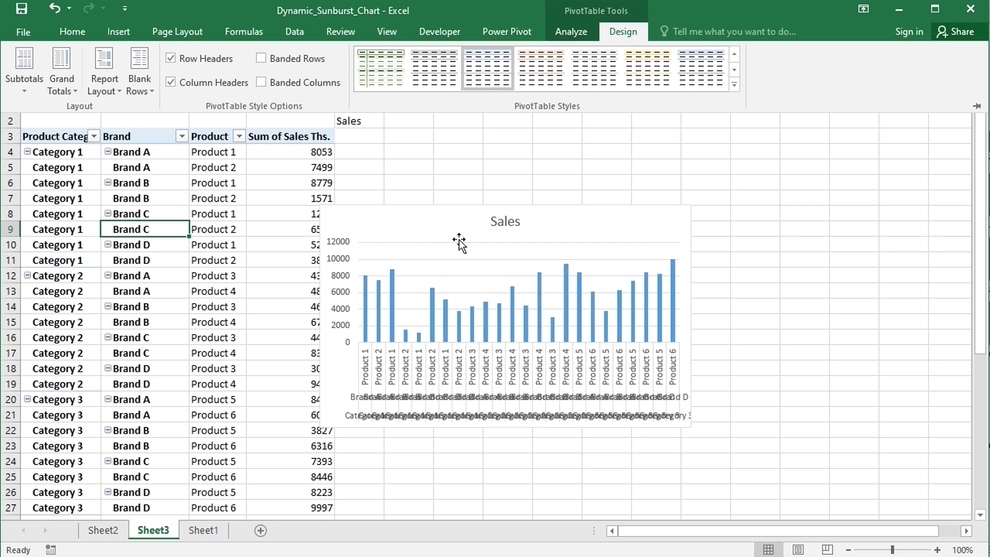
# - Change the Sales chart type to Sunburst
pyautogui.click(607, 270)
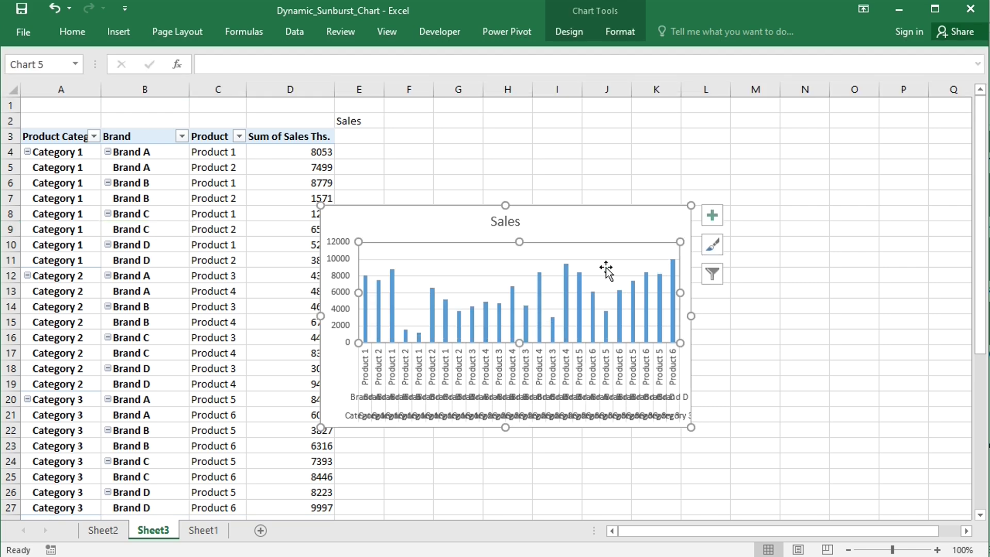
pyautogui.rightClick(606, 269)
pyautogui.click(647, 318)
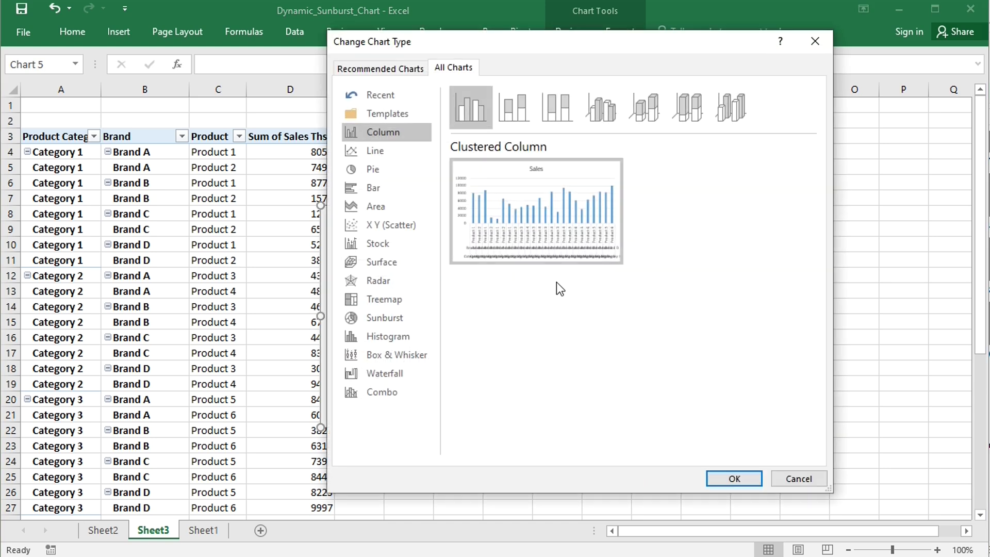
pyautogui.click(375, 319)
pyautogui.click(726, 479)
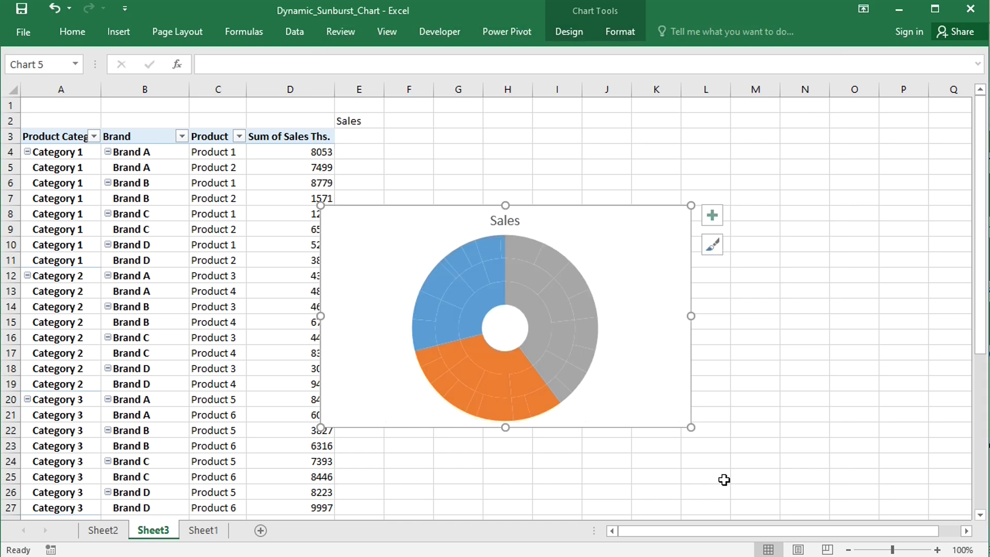
# - Add data labels to the sunburst and enlarge it across columns F–O
pyautogui.click(712, 213)
pyautogui.click(748, 243)
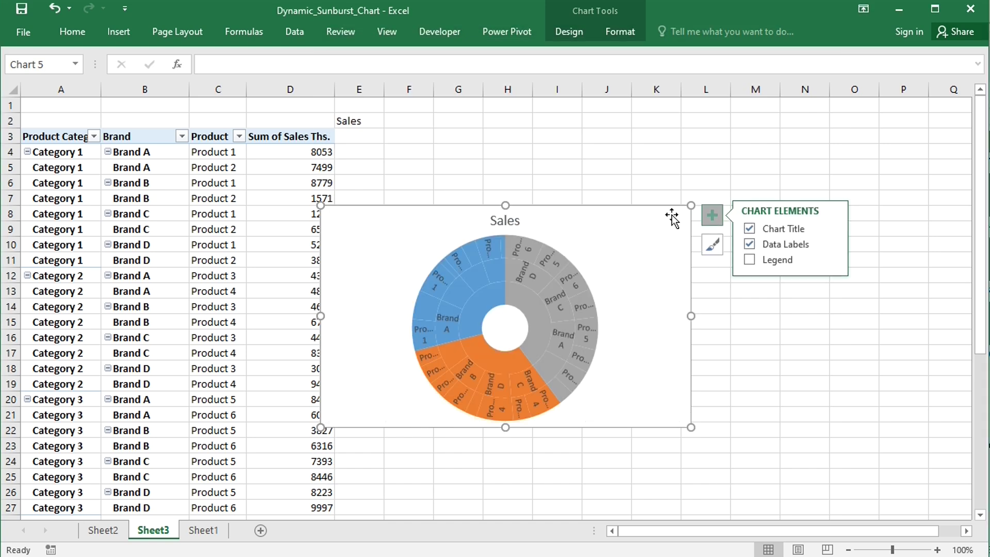
pyautogui.moveTo(691, 205); pyautogui.dragTo(788, 137)
pyautogui.moveTo(710, 153); pyautogui.dragTo(781, 157)
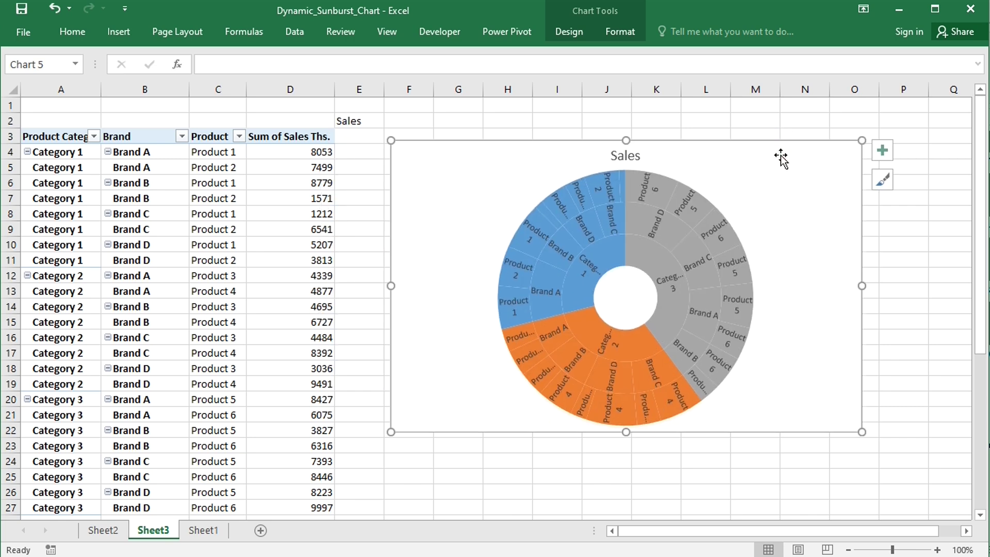
pyautogui.moveTo(625, 431); pyautogui.dragTo(626, 461)
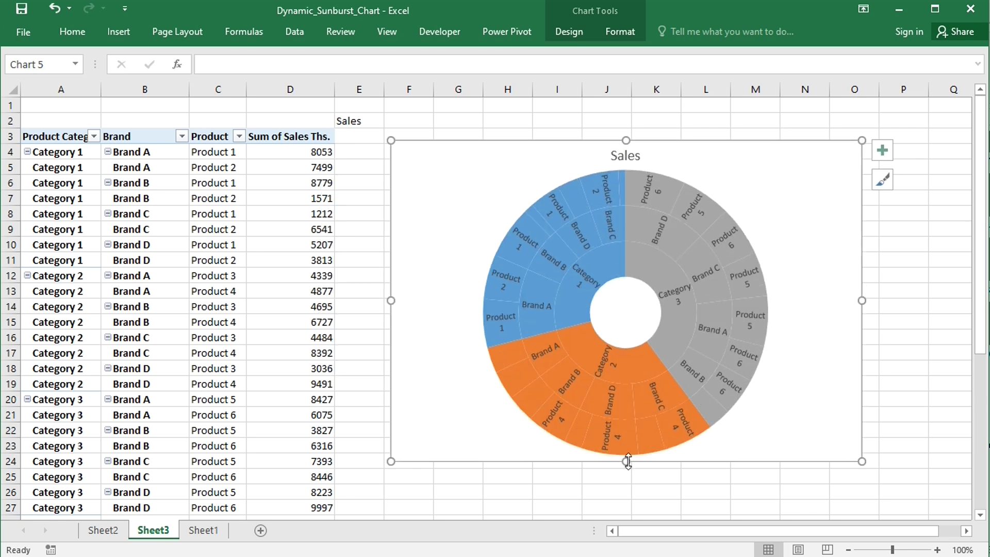
pyautogui.click(606, 488)
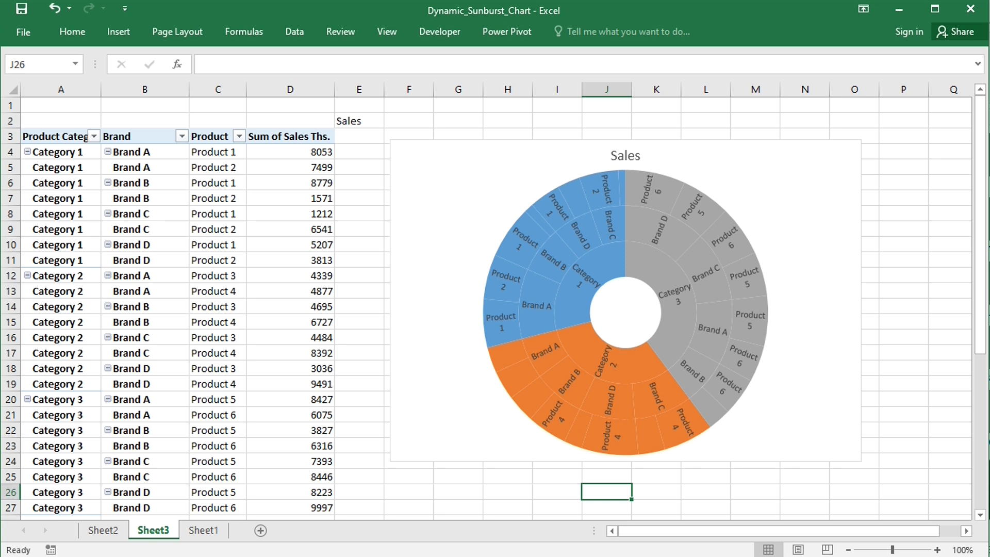
# - Collapse Category 1 and Category 2 to their totals in the pivot
pyautogui.click(66, 135)
pyautogui.rightClick(66, 136)
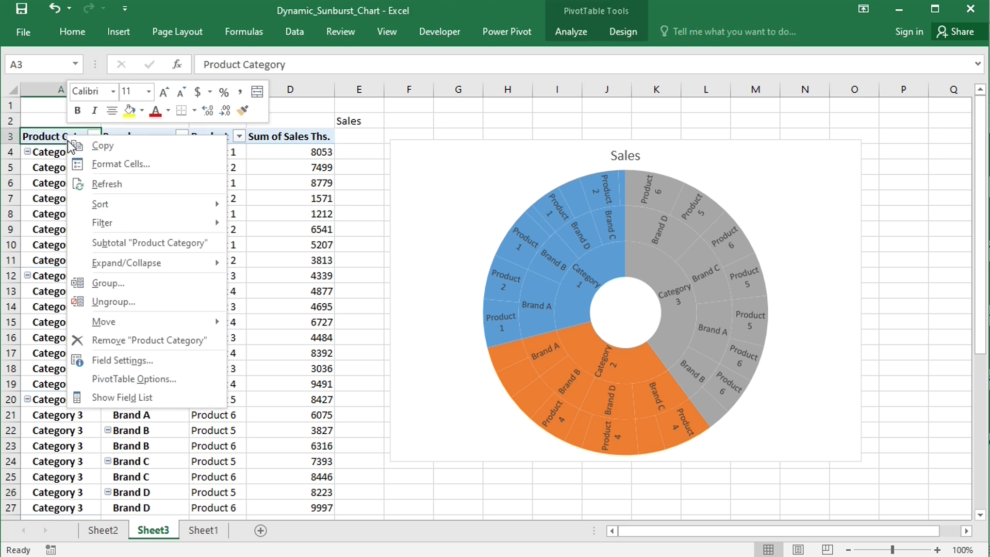
pyautogui.moveTo(177, 262)
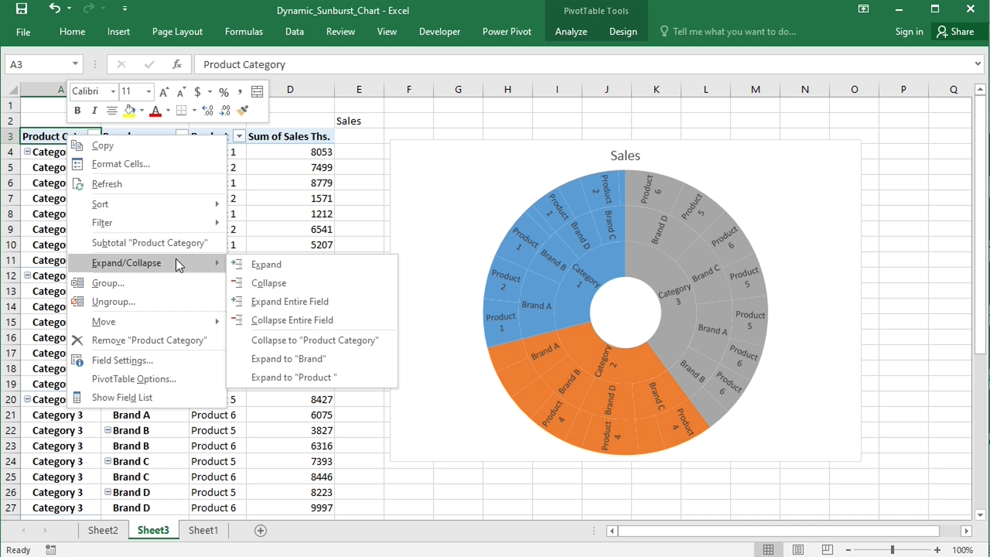
pyautogui.click(276, 319)
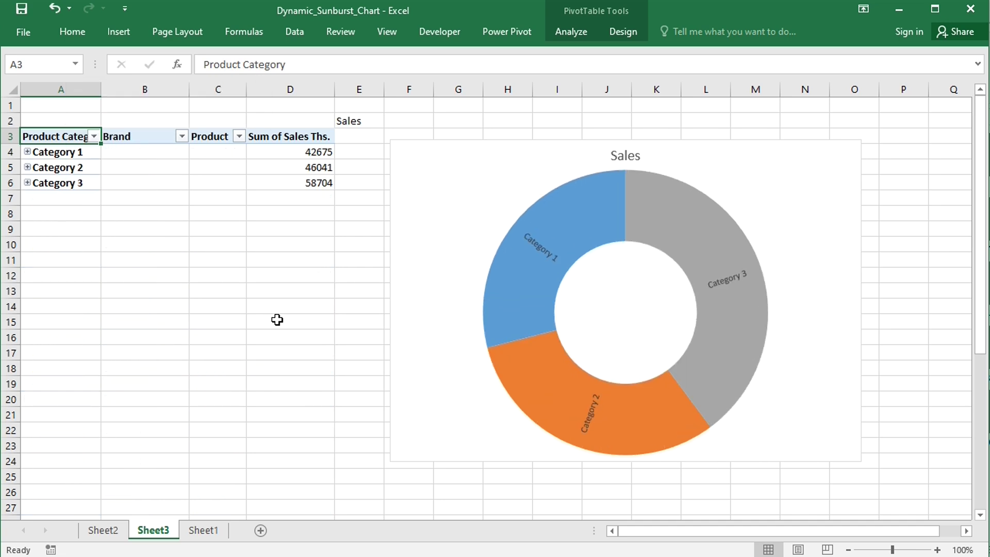
pyautogui.click(62, 19)
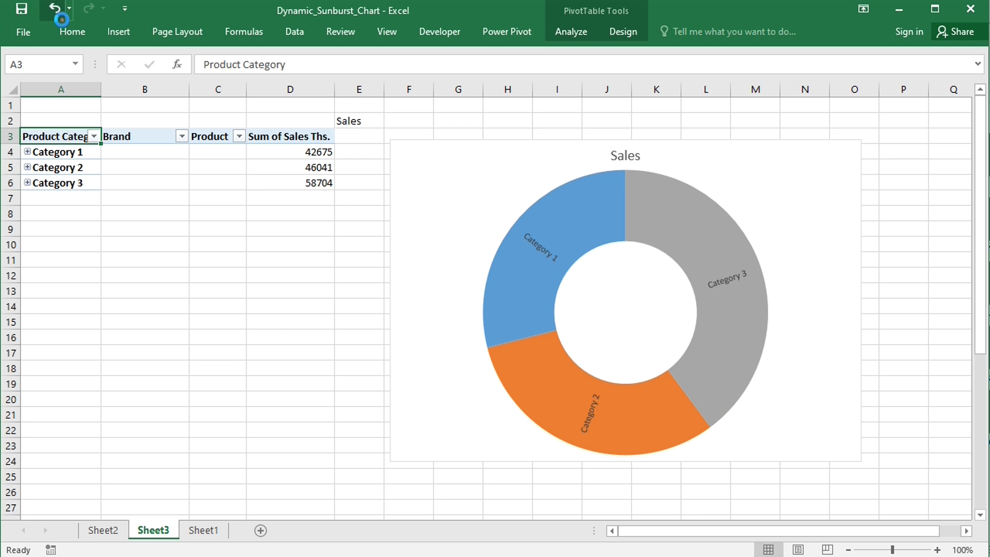
pyautogui.click(28, 152)
pyautogui.click(28, 168)
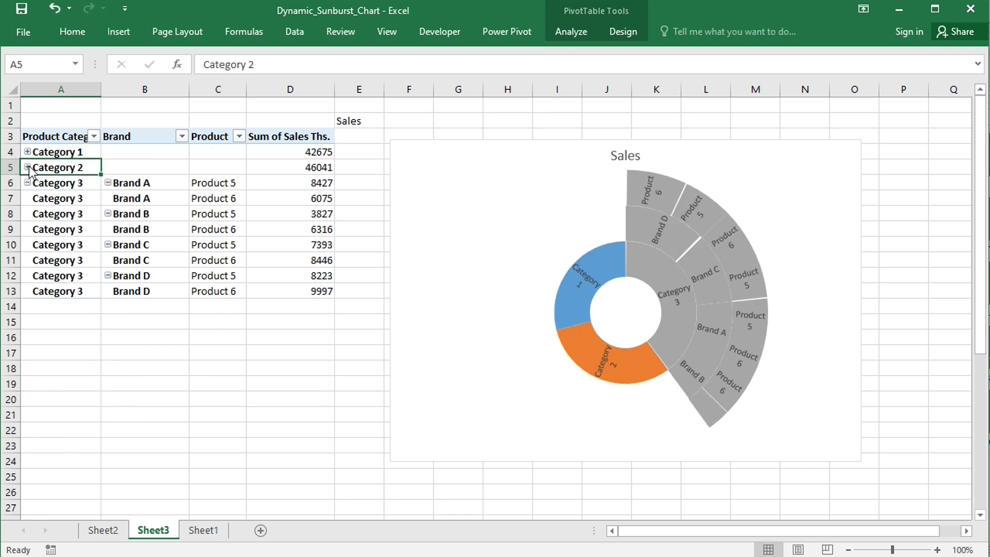
# - Move Brand above Product Category in the pivot's Rows
pyautogui.click(140, 197)
pyautogui.rightClick(140, 199)
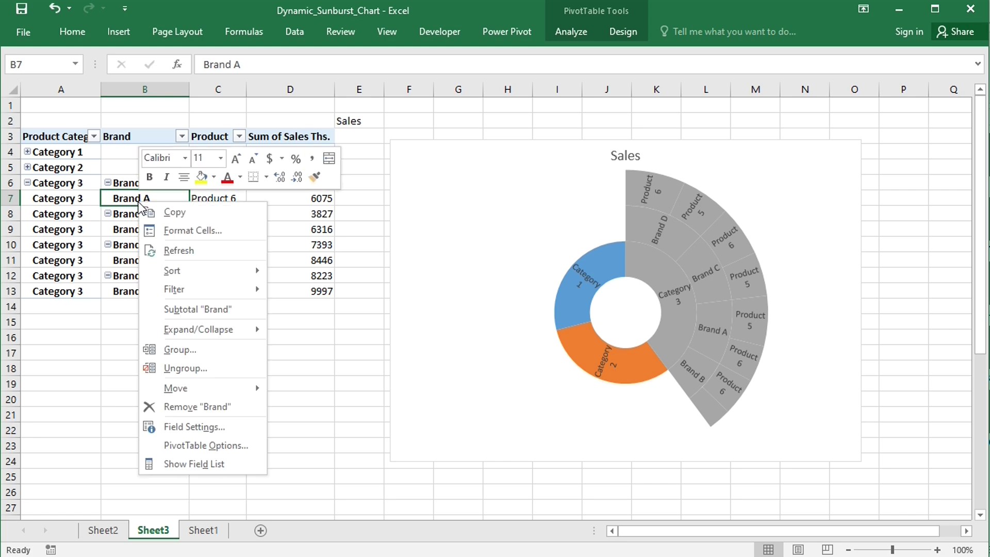
pyautogui.click(194, 463)
pyautogui.moveTo(819, 472); pyautogui.dragTo(830, 456)
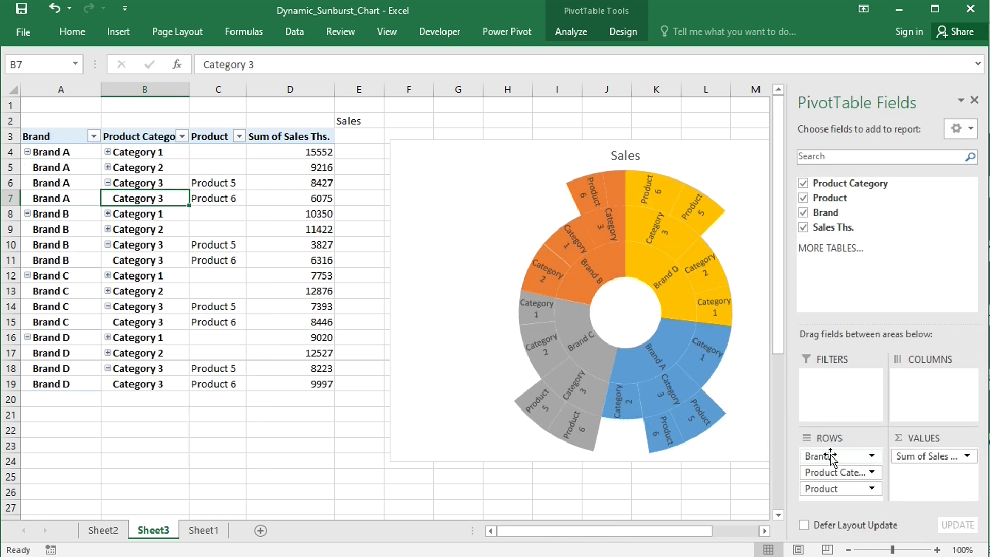
# - Expand the entire Product Category field to show all products
pyautogui.click(162, 140)
pyautogui.rightClick(162, 139)
pyautogui.moveTo(277, 267)
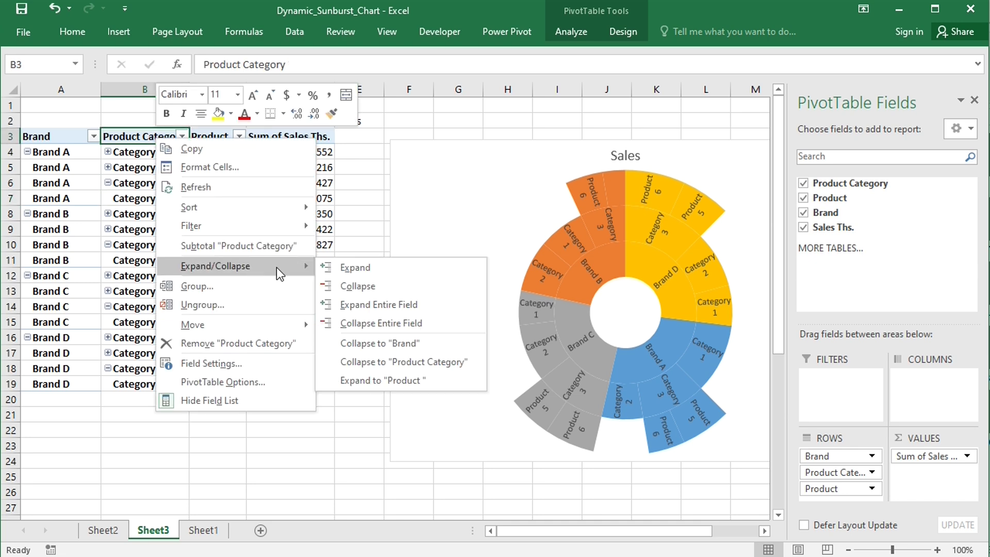
pyautogui.click(353, 303)
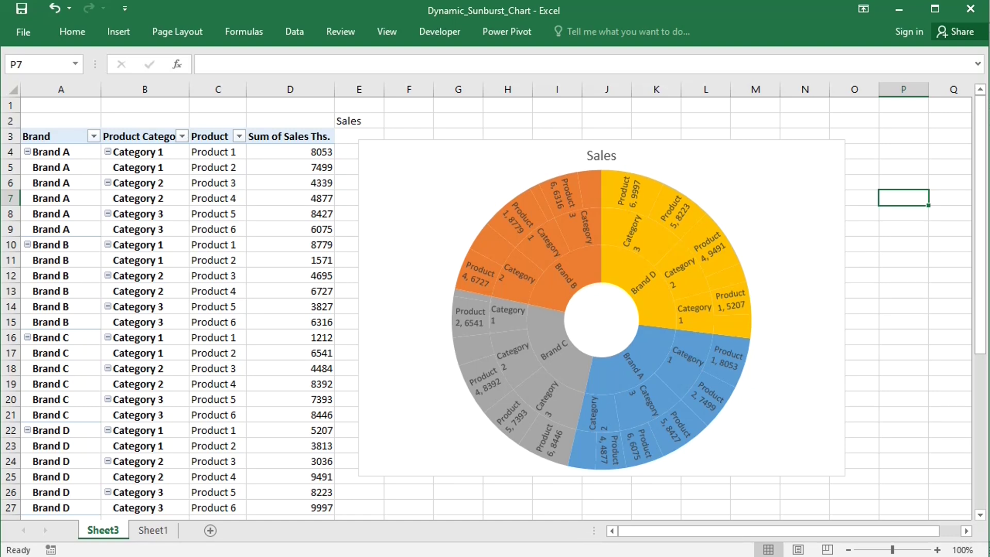
# - Copy the pivot table and paste the copy at cell P7
pyautogui.moveTo(76, 140); pyautogui.dragTo(301, 506)
pyautogui.hotkey('ctrl', 'c')
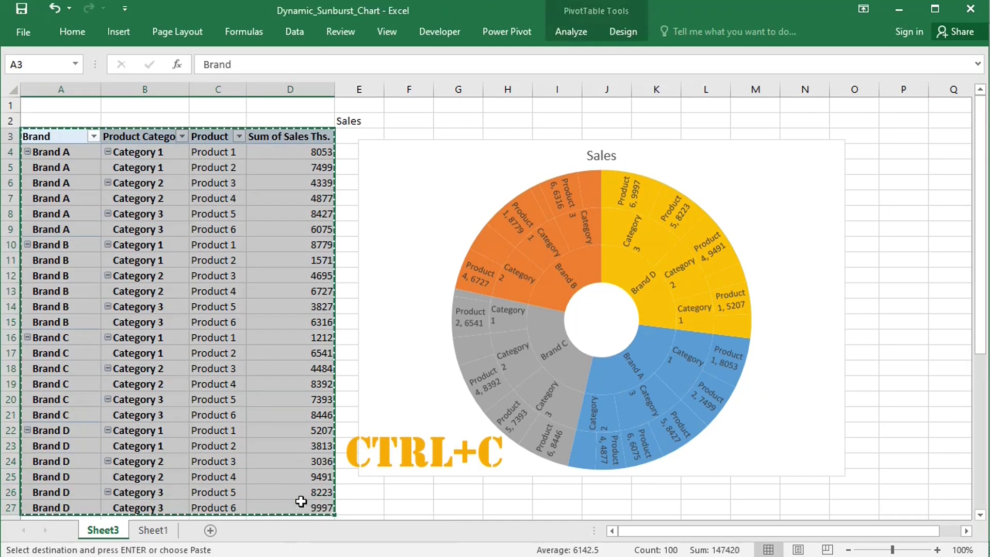
pyautogui.click(901, 199)
pyautogui.hotkey('ctrl', 'v')
# - Remove Product Category, Product and Sales Ths. from the copy, leaving only Brand
pyautogui.rightClick(901, 199)
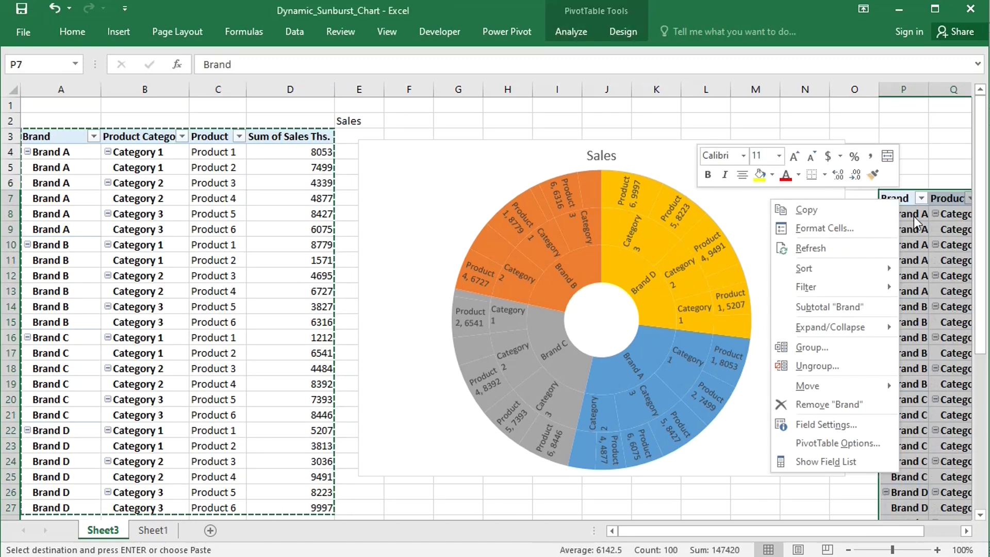
pyautogui.click(846, 460)
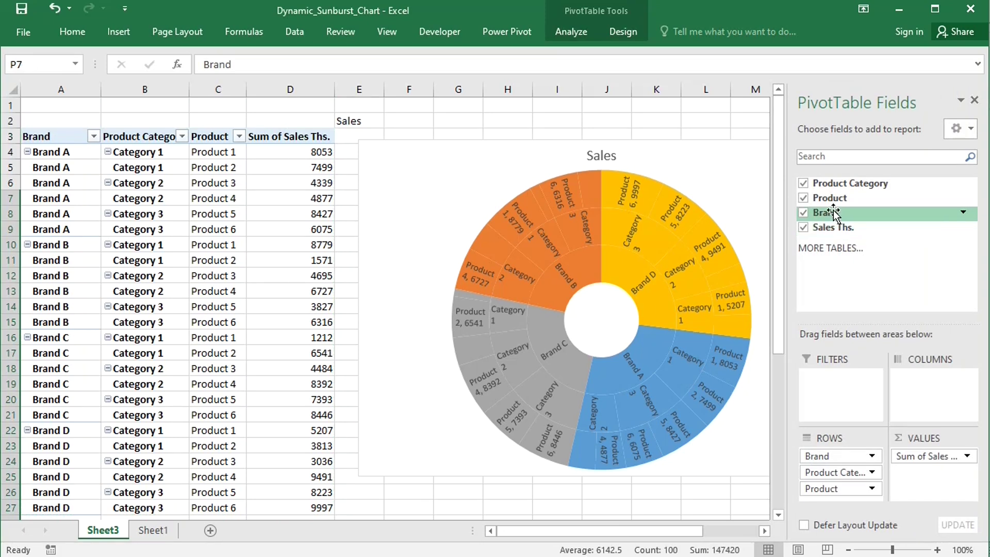
pyautogui.click(803, 183)
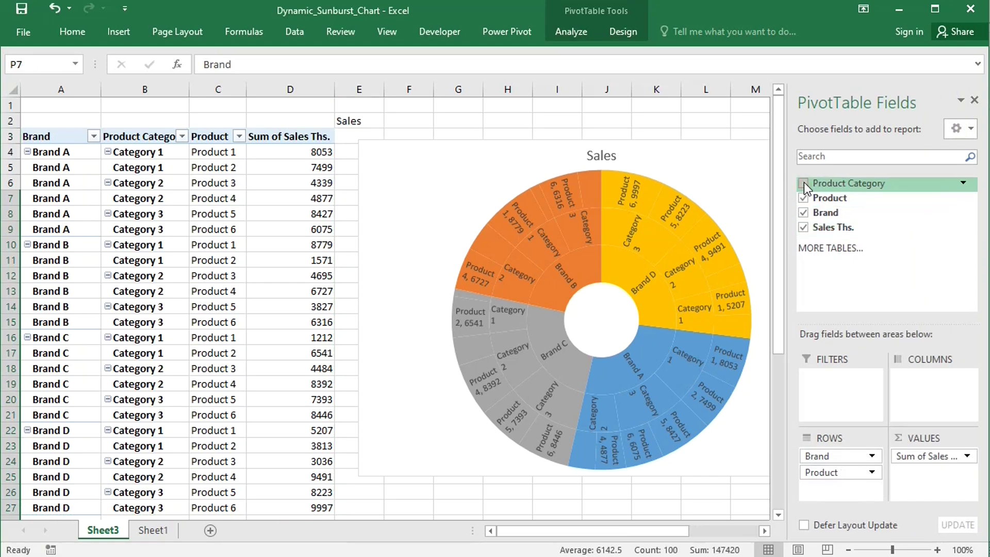
pyautogui.click(803, 197)
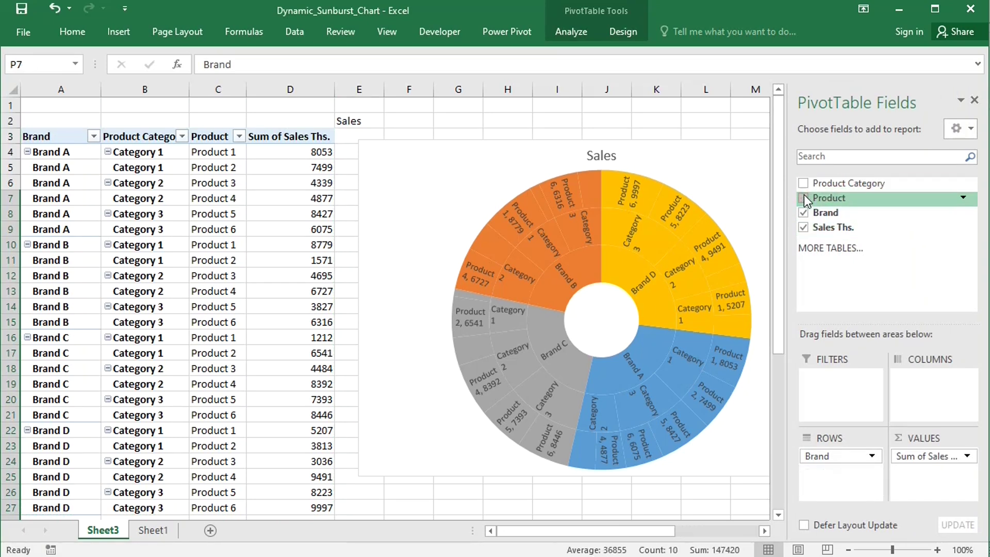
pyautogui.click(802, 228)
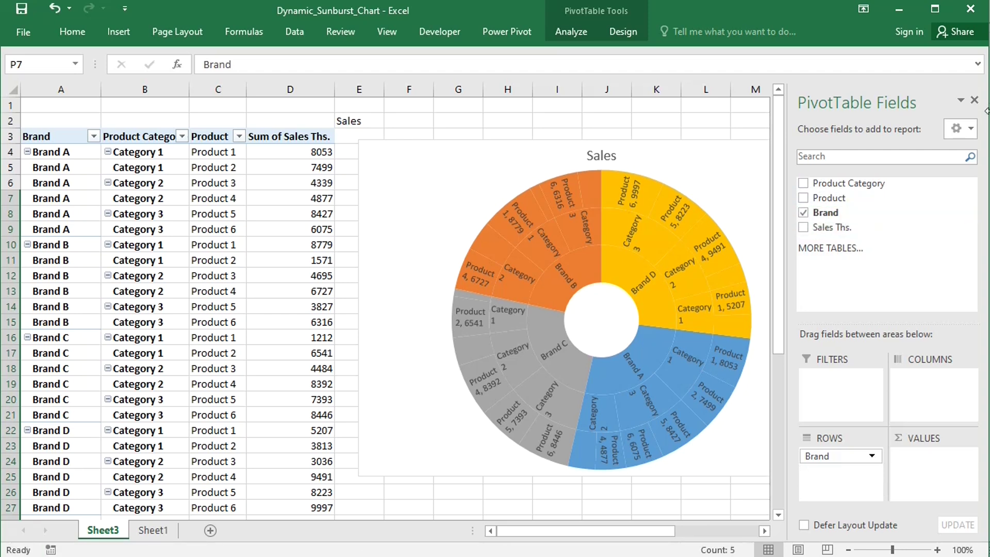
pyautogui.click(974, 100)
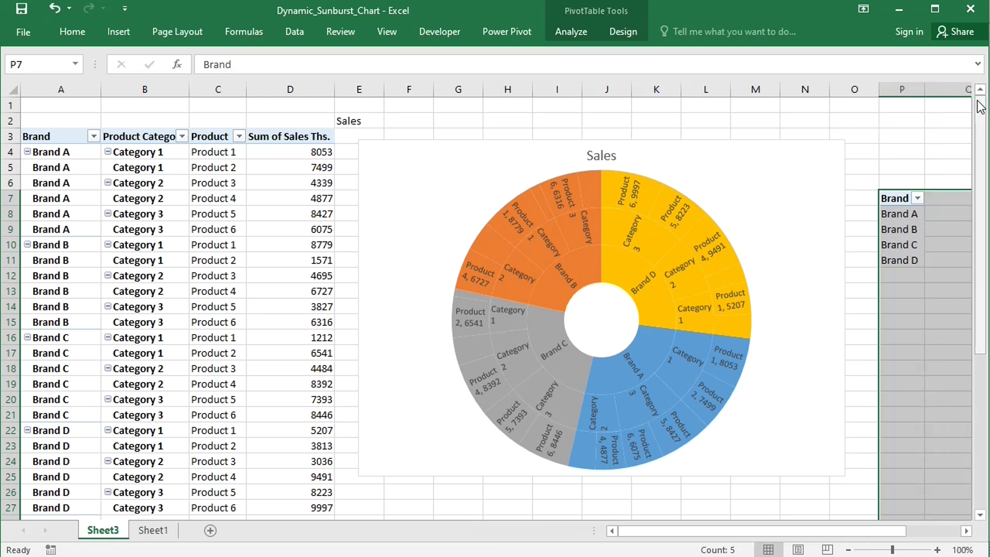
pyautogui.click(913, 290)
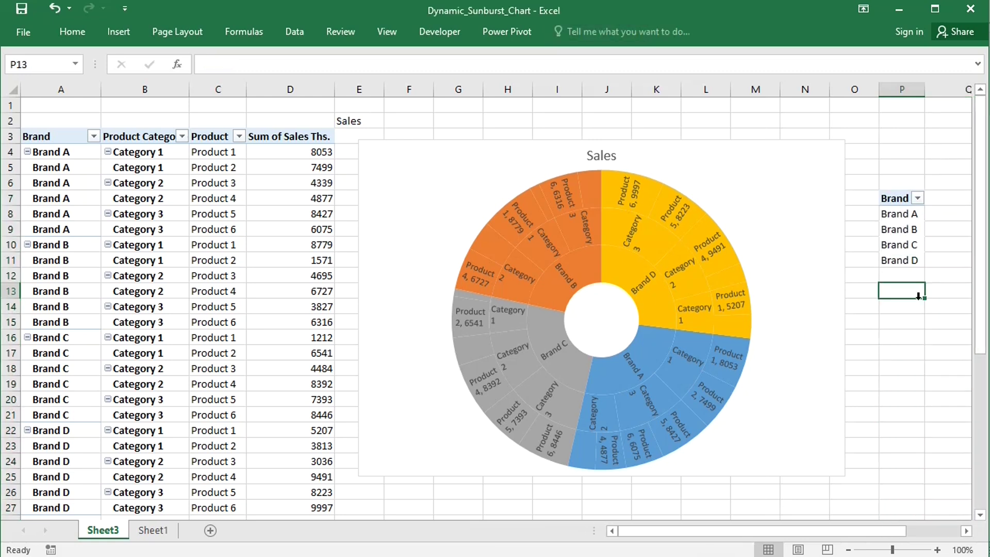
pyautogui.click(908, 245)
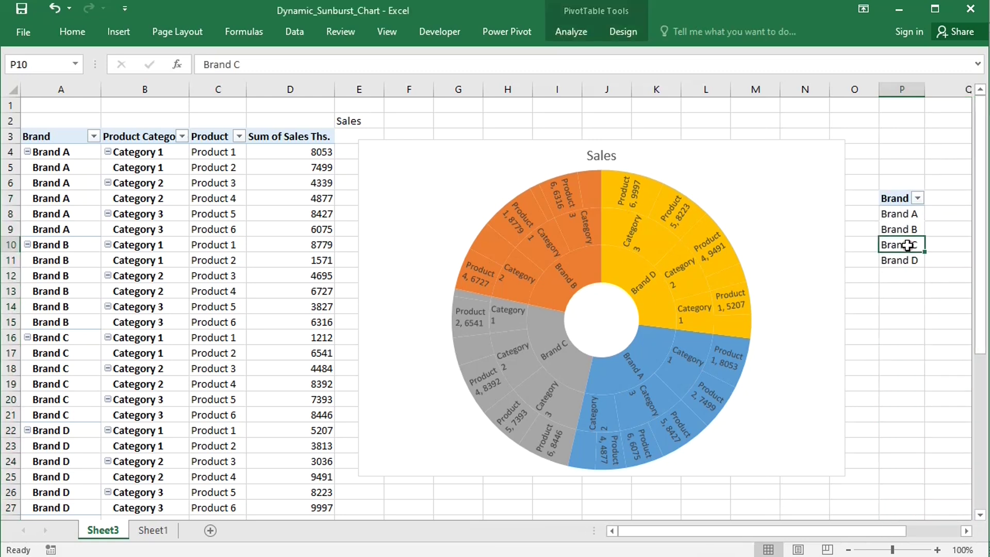
# - Insert a Brand slicer and place it to the right of the Sales chart
pyautogui.click(575, 31)
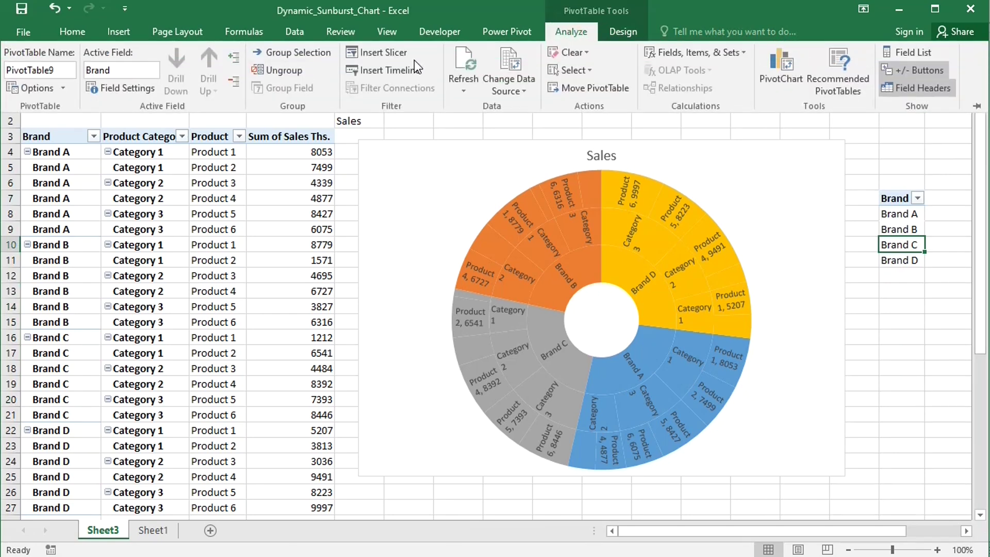
pyautogui.click(385, 49)
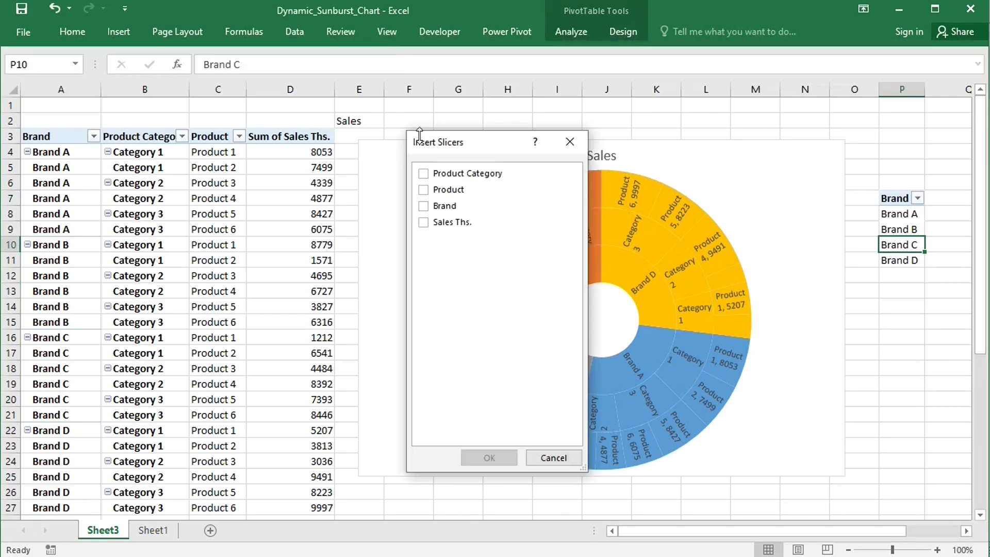
pyautogui.click(422, 206)
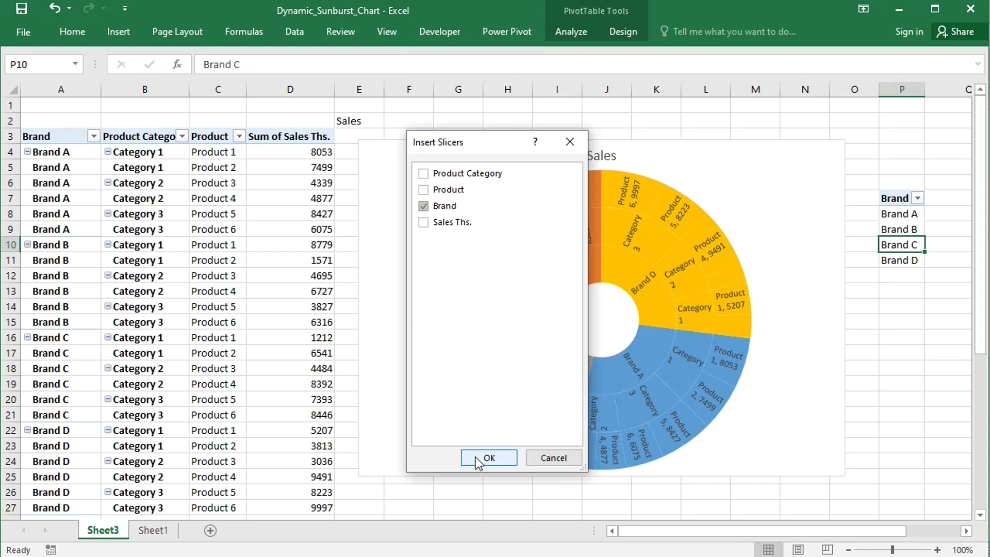
pyautogui.click(482, 456)
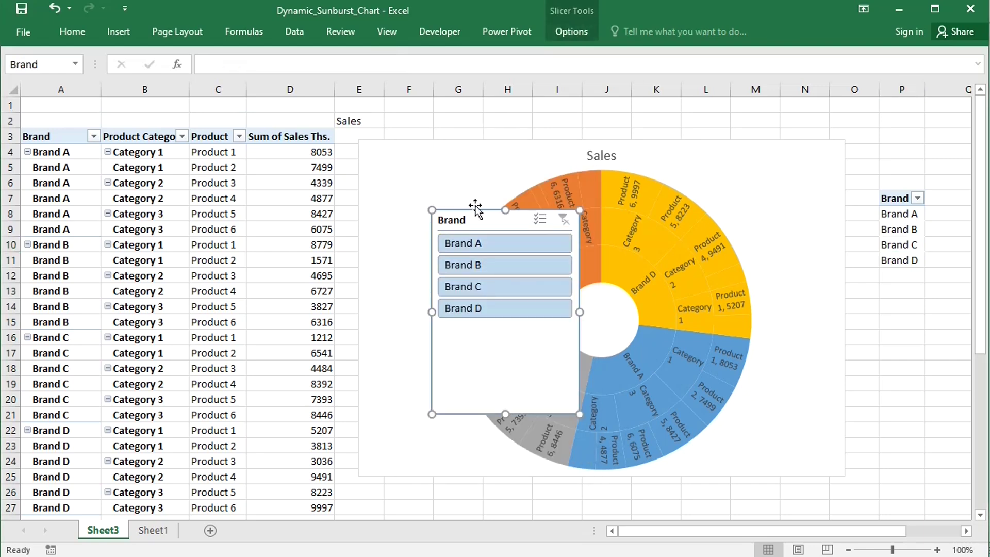
pyautogui.moveTo(476, 219); pyautogui.dragTo(848, 304)
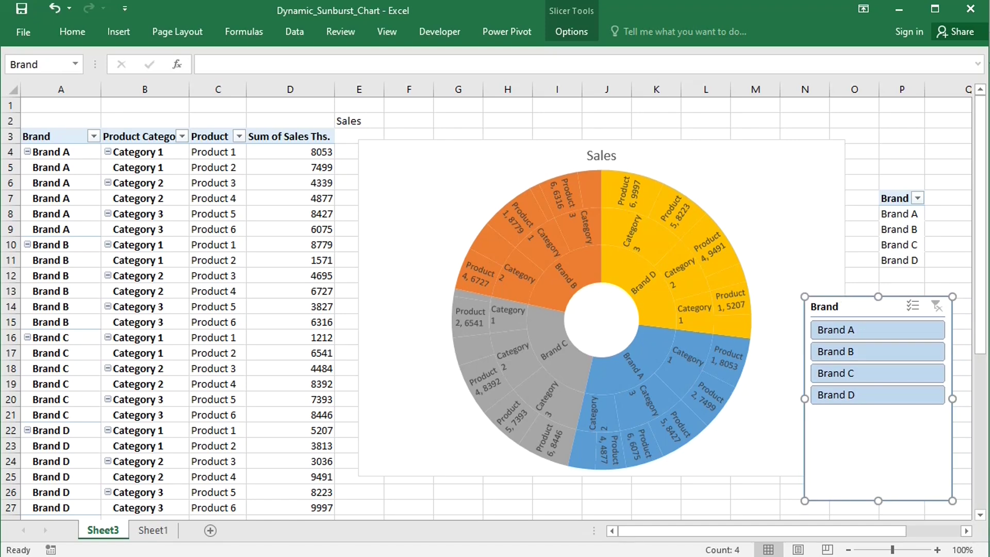
# - Paste the Worksheet_PivotTableUpdate macro into Sheet3's code module in the VBA editor
pyautogui.hotkey('alt', 'F11')
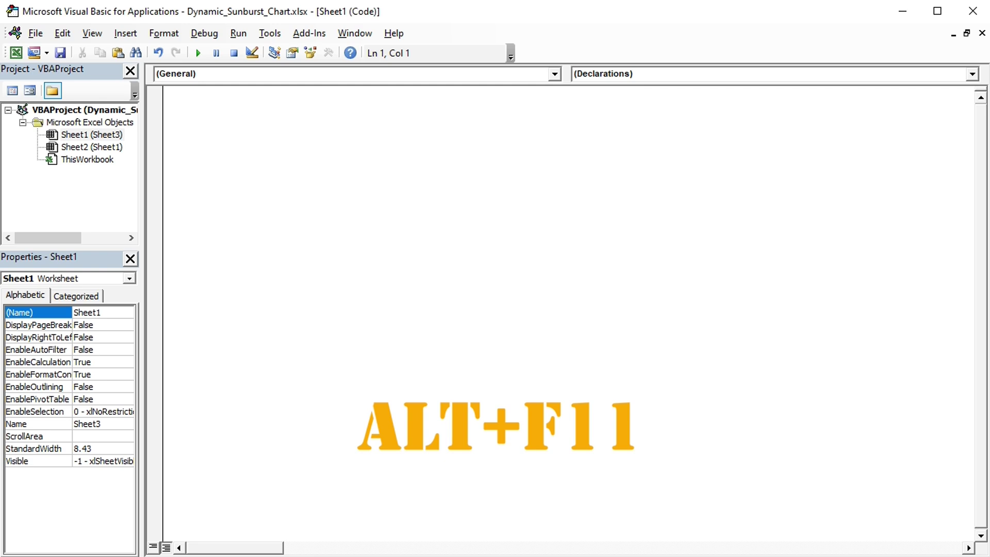
pyautogui.doubleClick(91, 135)
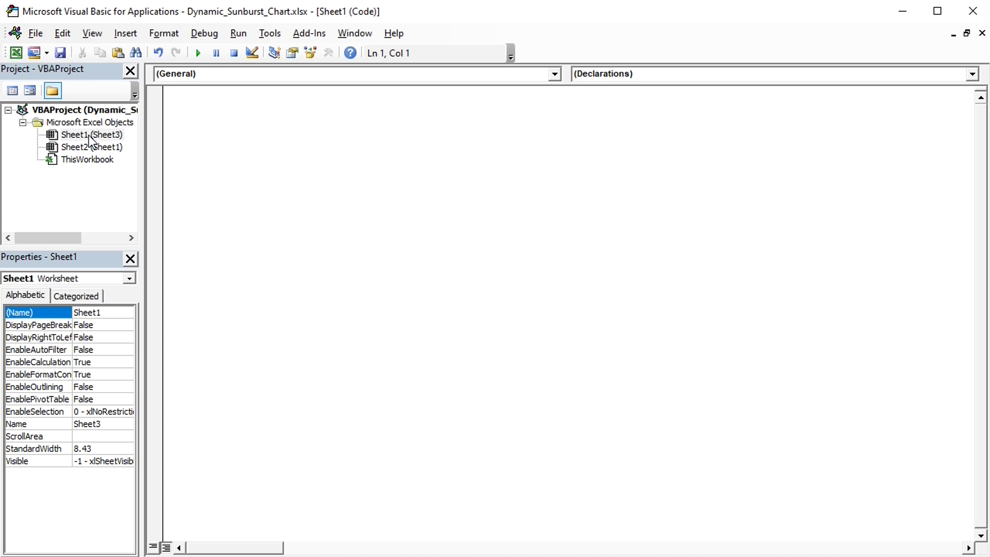
pyautogui.hotkey('ctrl', 'v')
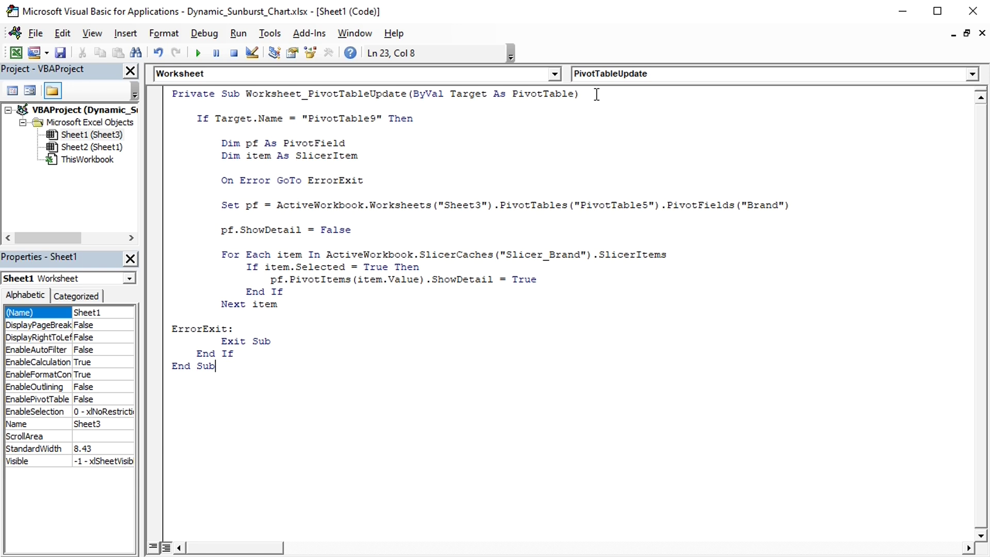
pyautogui.click(467, 556)
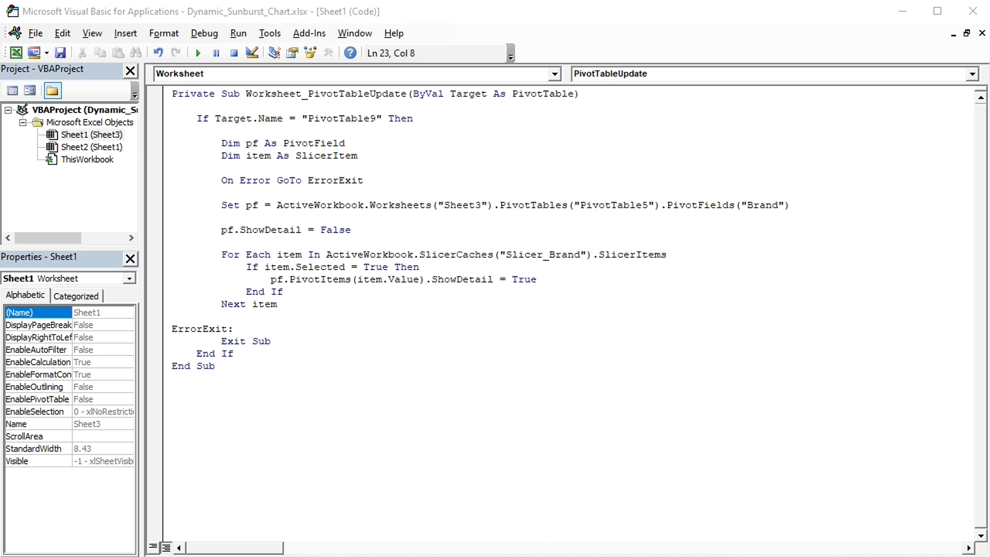
pyautogui.click(381, 463)
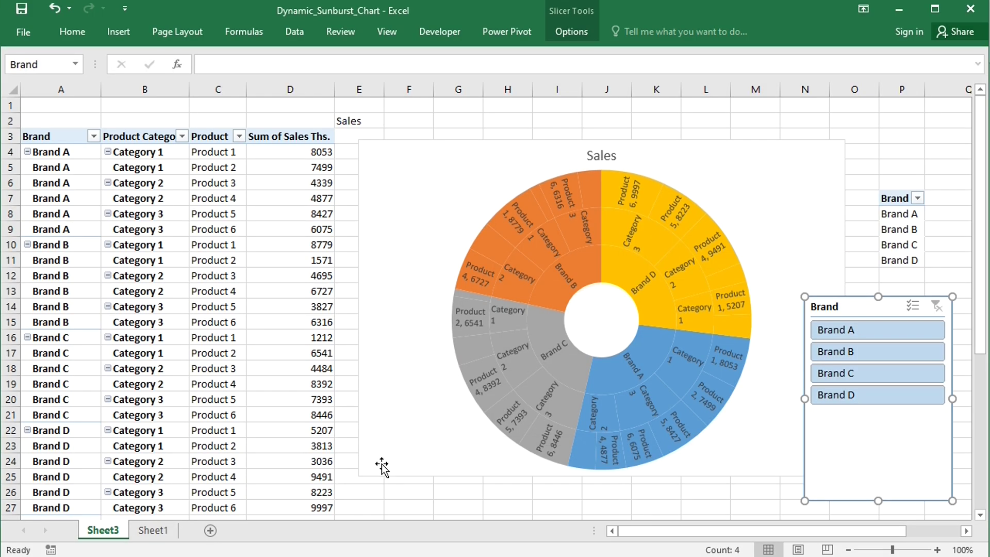
pyautogui.click(216, 275)
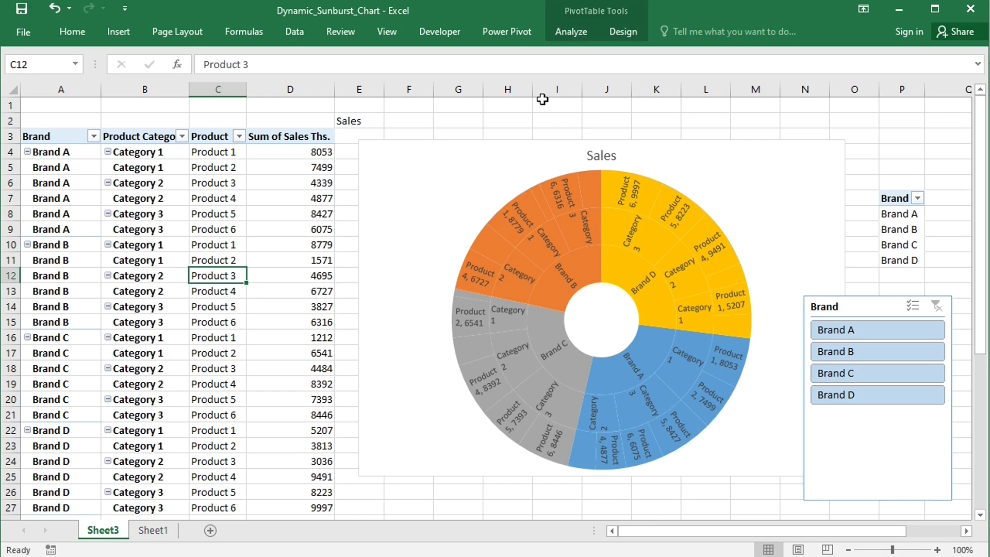
pyautogui.click(576, 32)
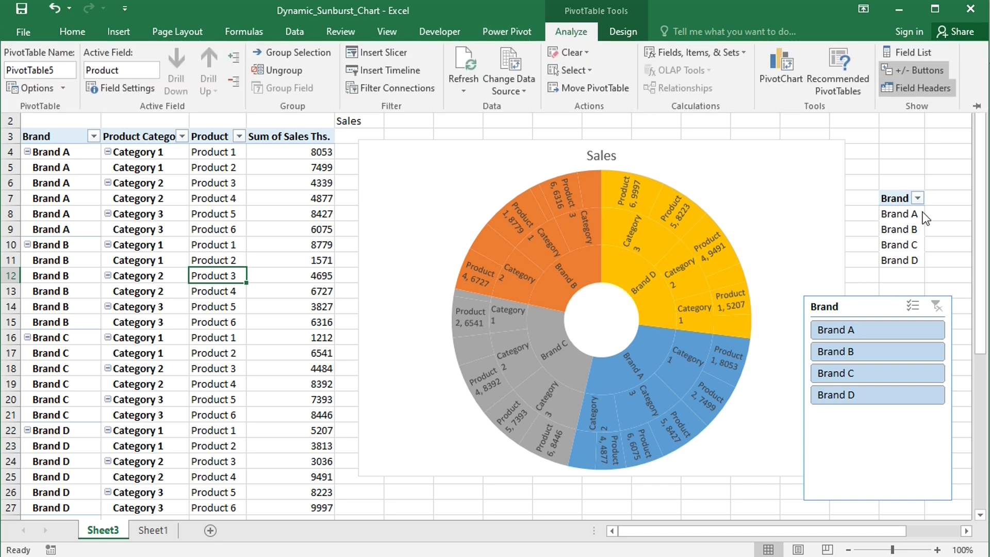
pyautogui.hotkey('ctrl', 'F1')
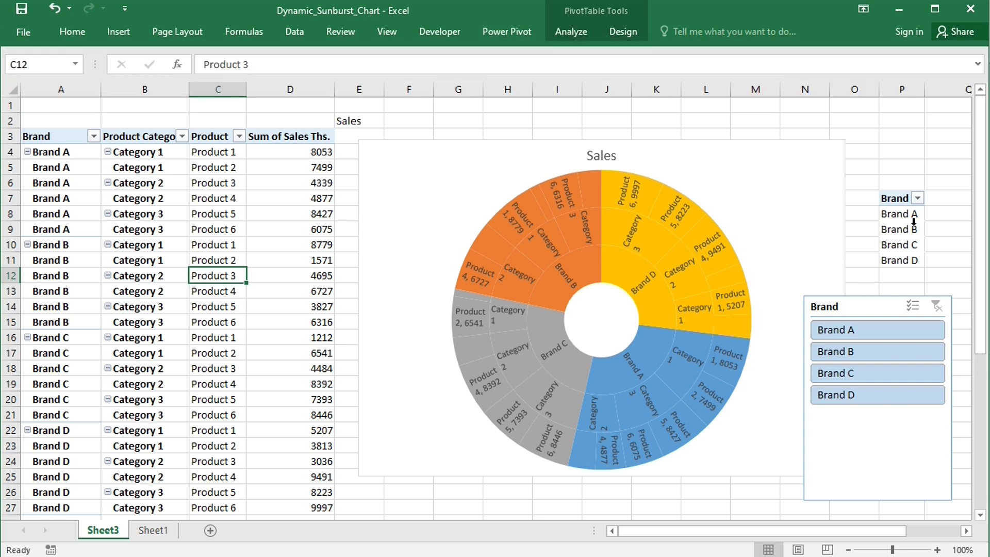
pyautogui.click(912, 230)
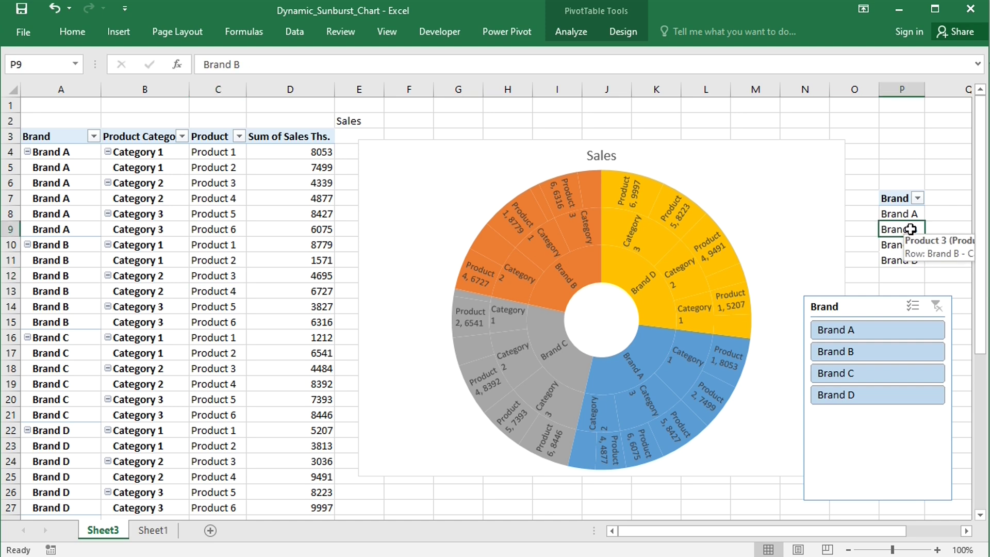
pyautogui.click(573, 31)
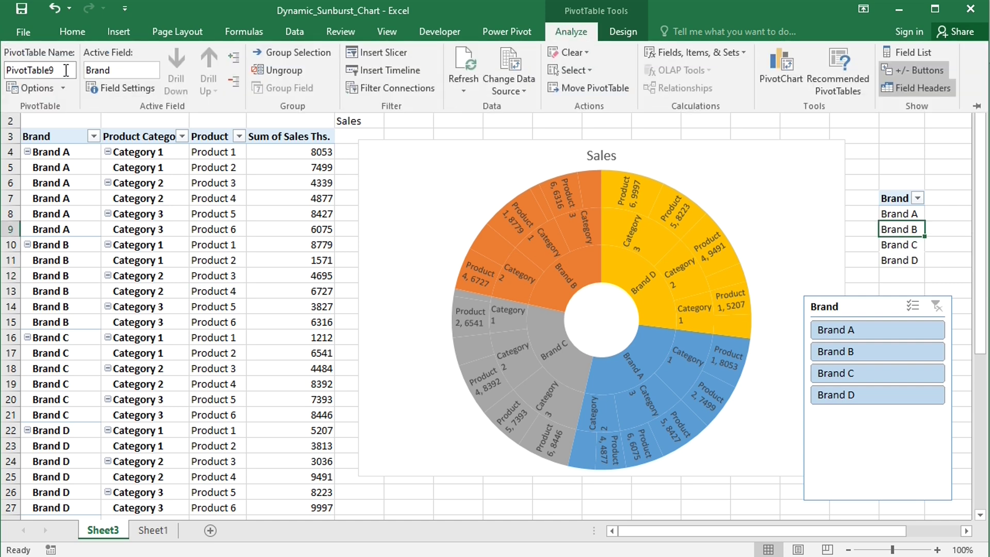
pyautogui.click(854, 308)
pyautogui.click(852, 307)
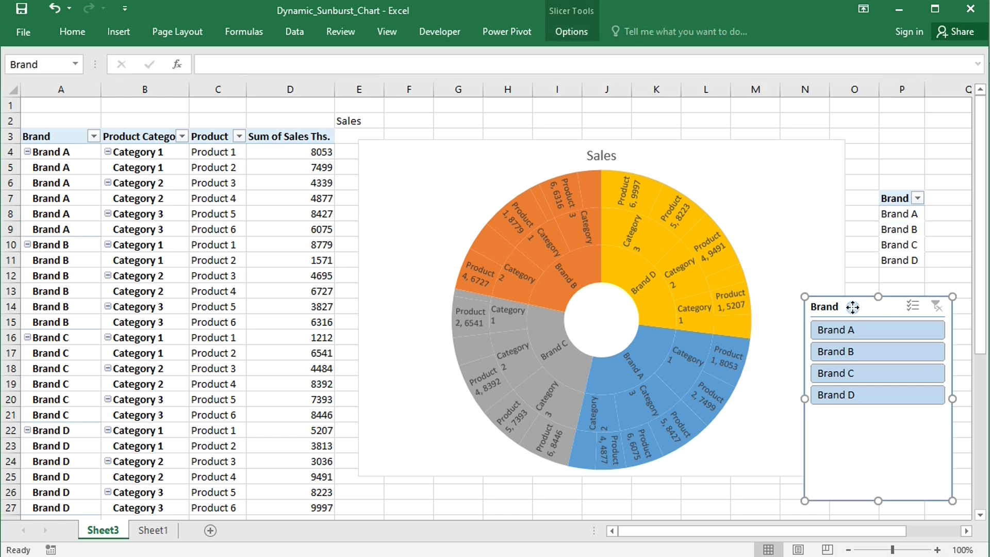
pyautogui.rightClick(853, 308)
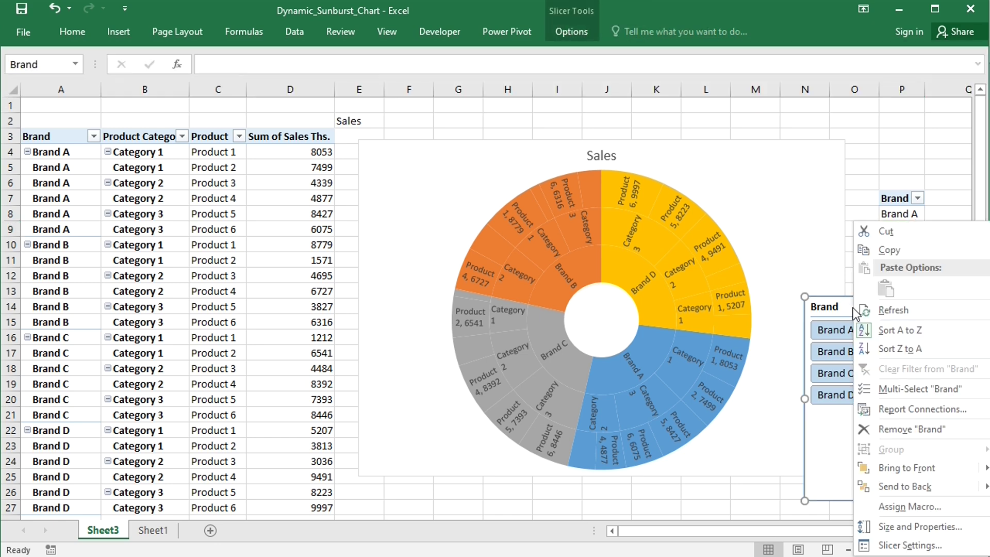
pyautogui.click(885, 408)
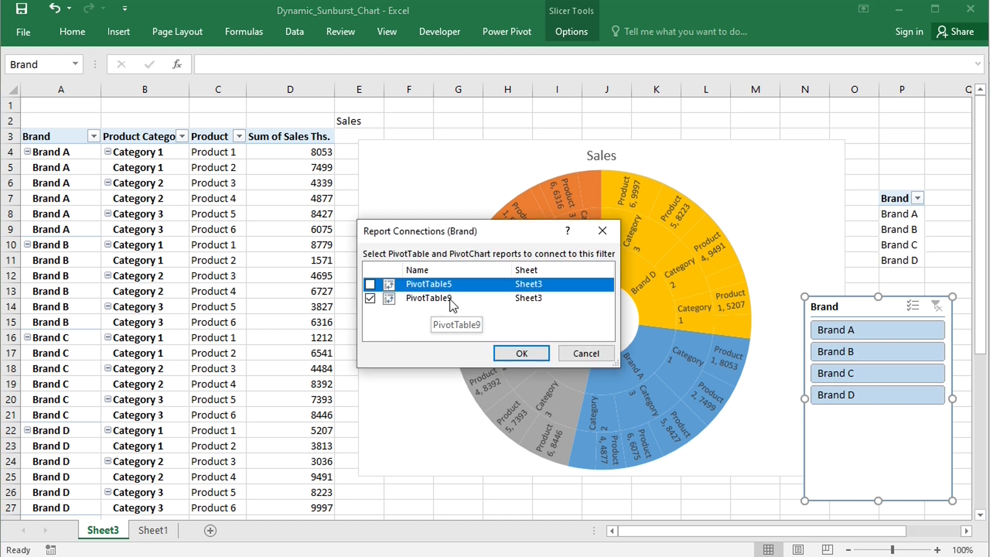
pyautogui.click(565, 354)
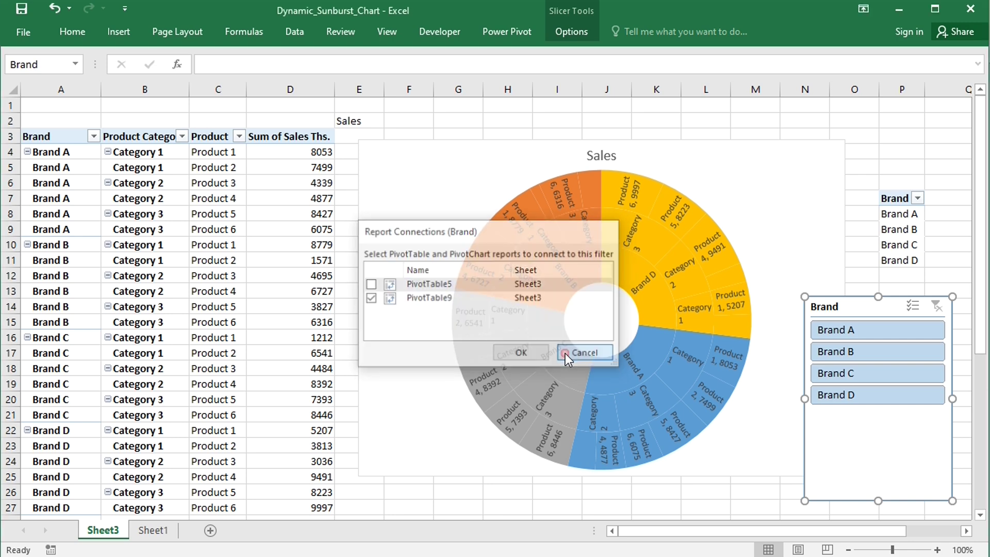
pyautogui.click(573, 30)
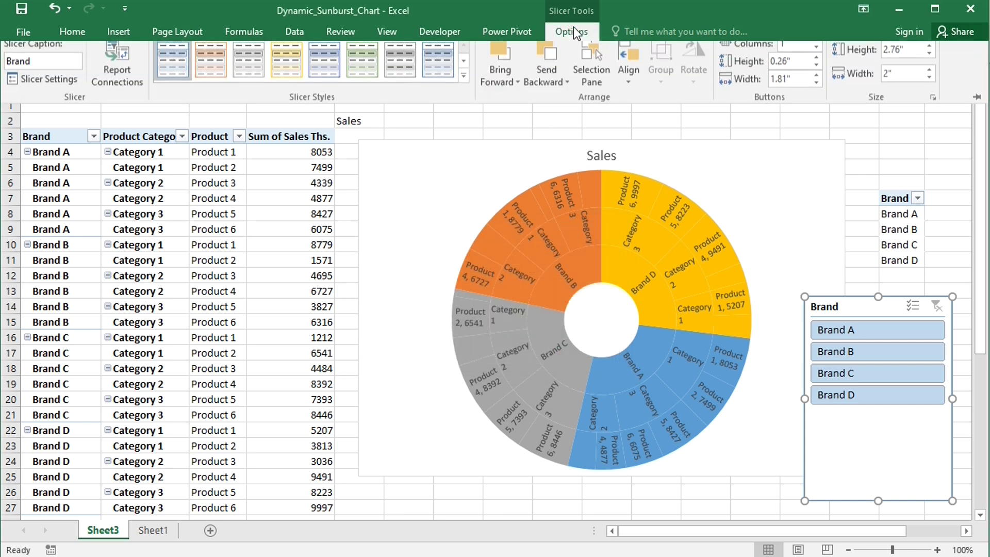
pyautogui.click(58, 83)
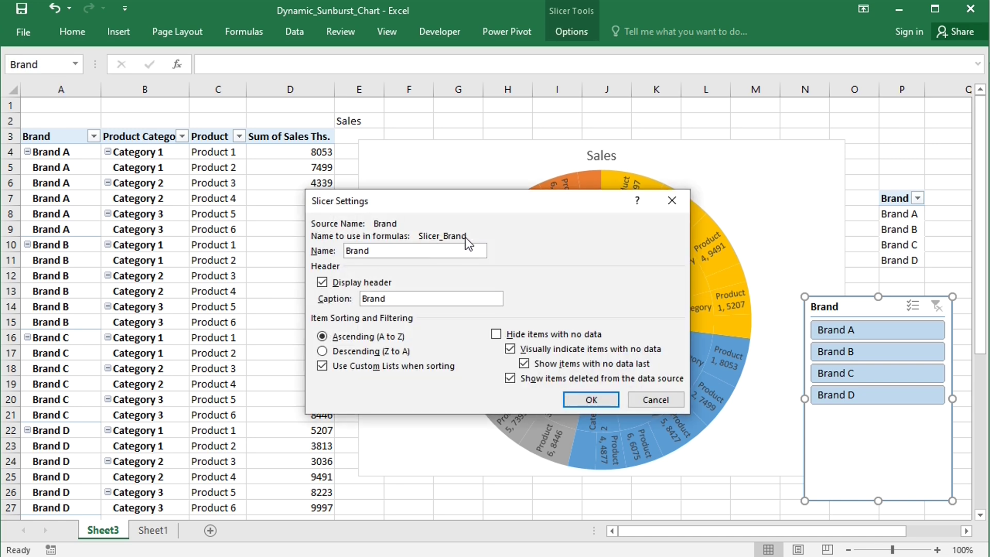
pyautogui.click(680, 405)
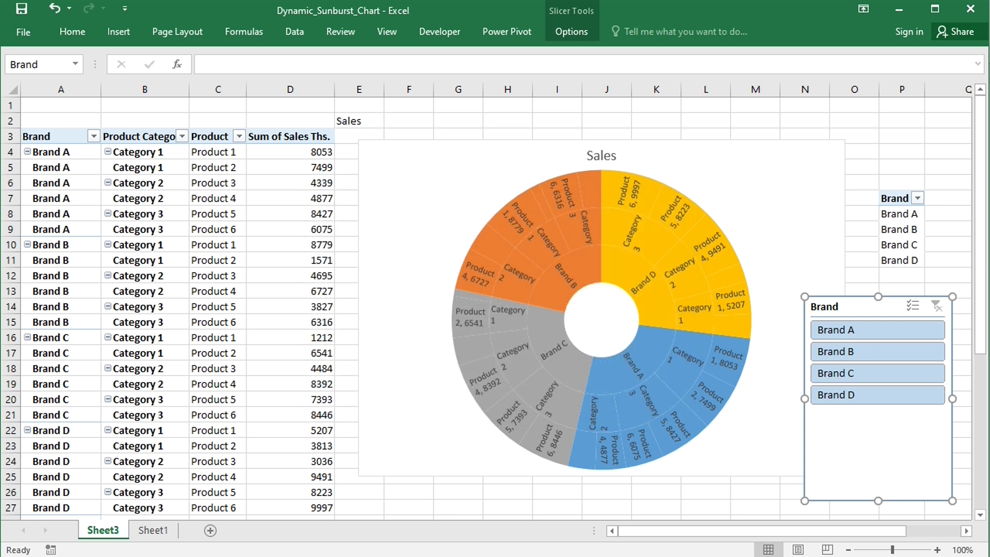
pyautogui.hotkey('alt', 'F11')
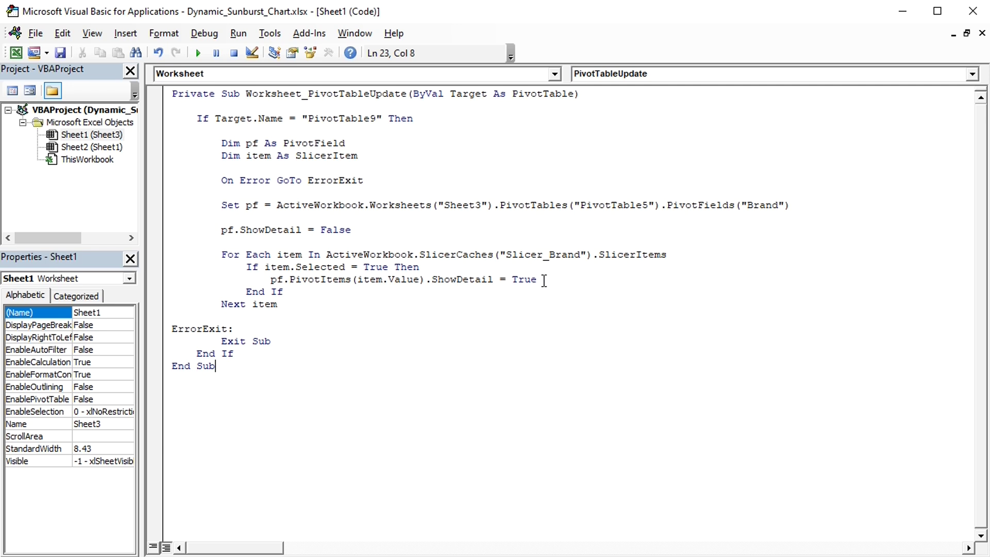
# - Insert 'Option Explicit' as the module's first line and add a blank line after End Sub
pyautogui.click(173, 96)
pyautogui.write('Option Ex')
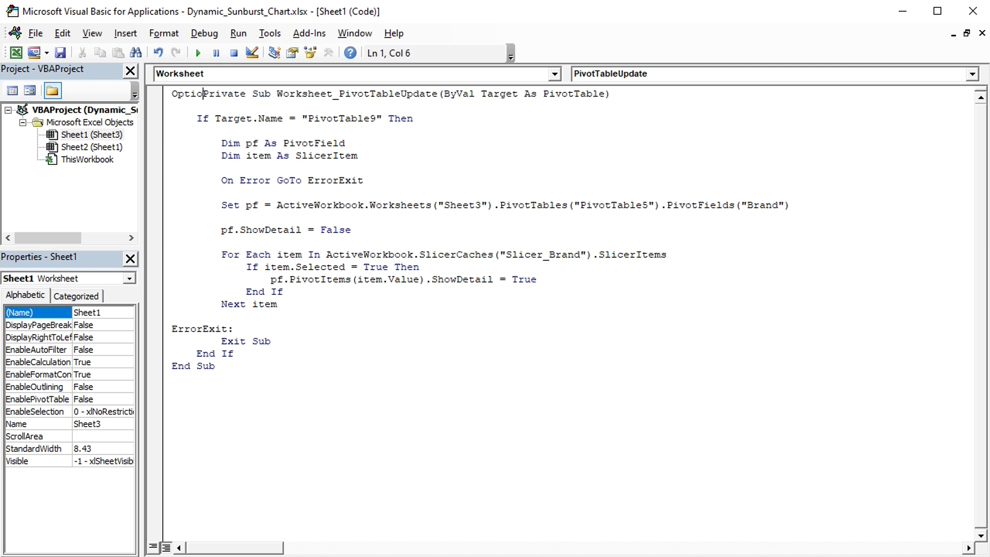
pyautogui.write('plicit')
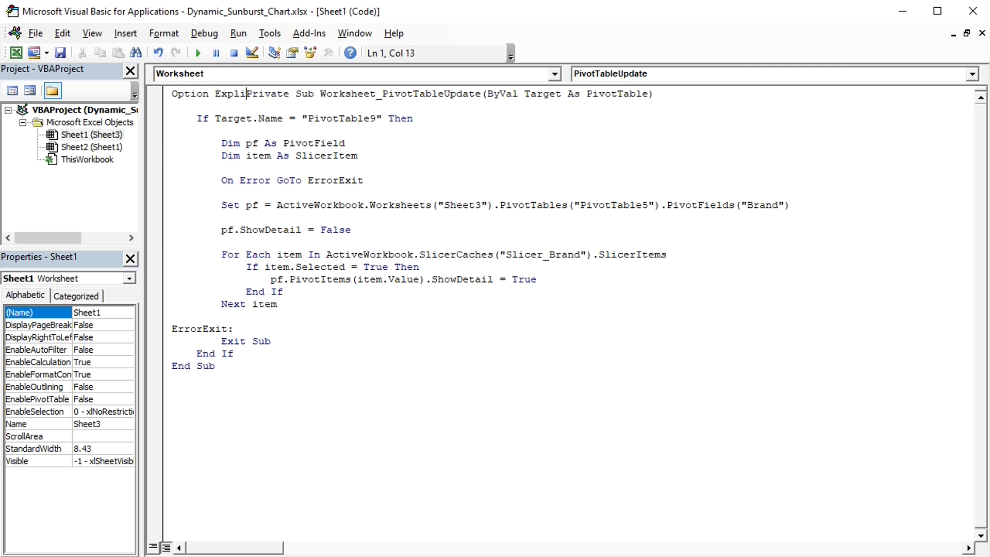
pyautogui.press('Return')
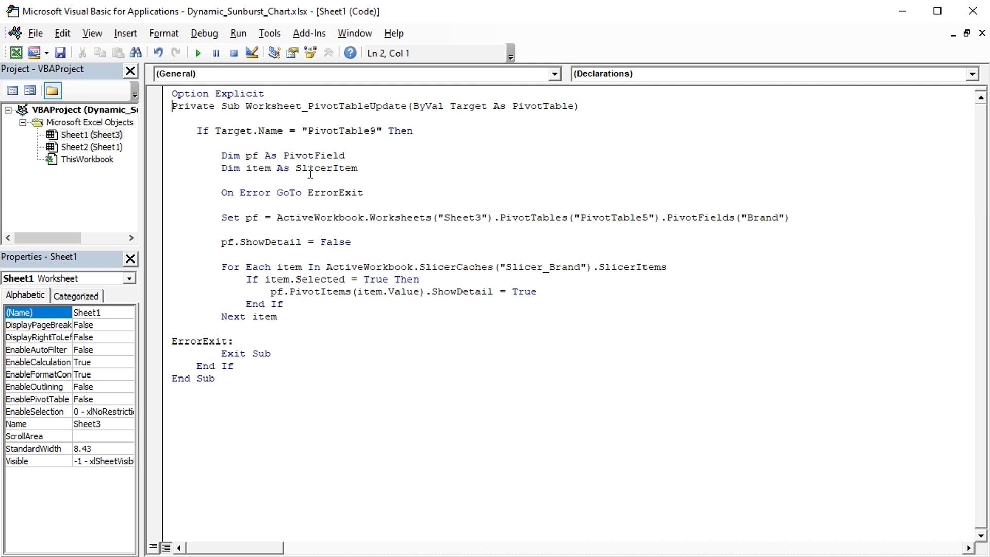
pyautogui.click(223, 378)
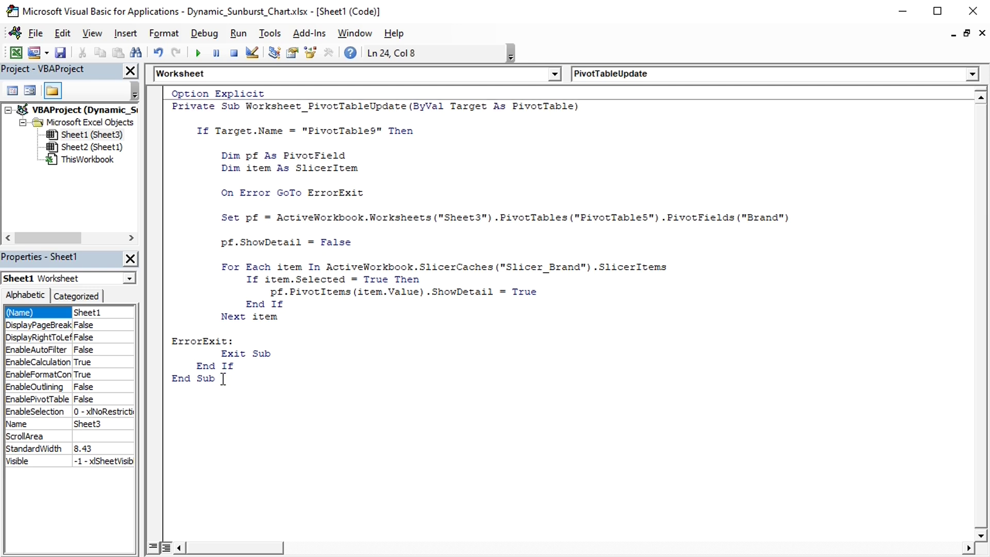
pyautogui.press('Return')
# - Test the slicer on Brand A, B and C, then multi-select Brand C and Brand D
pyautogui.hotkey('alt', 'F11')
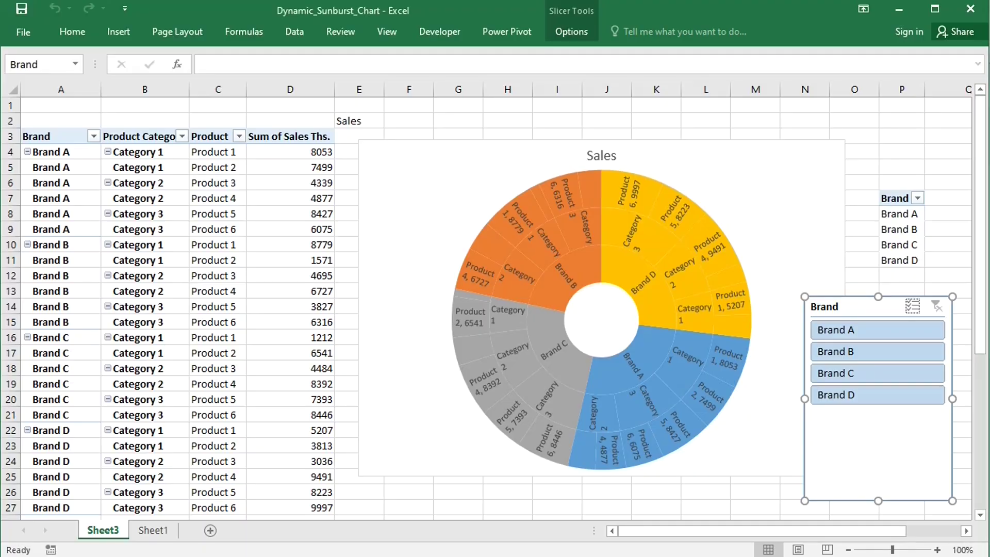
pyautogui.click(859, 332)
pyautogui.click(867, 350)
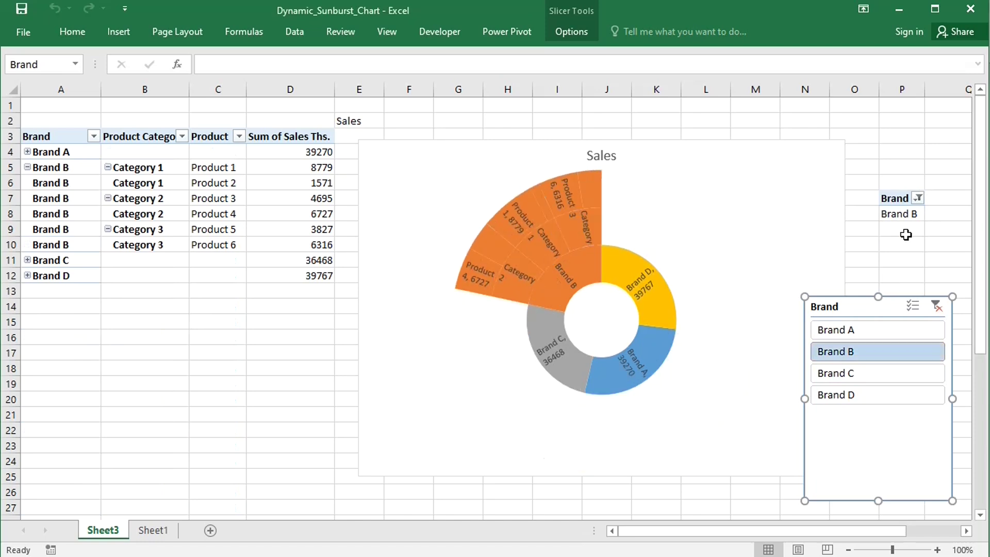
pyautogui.click(882, 381)
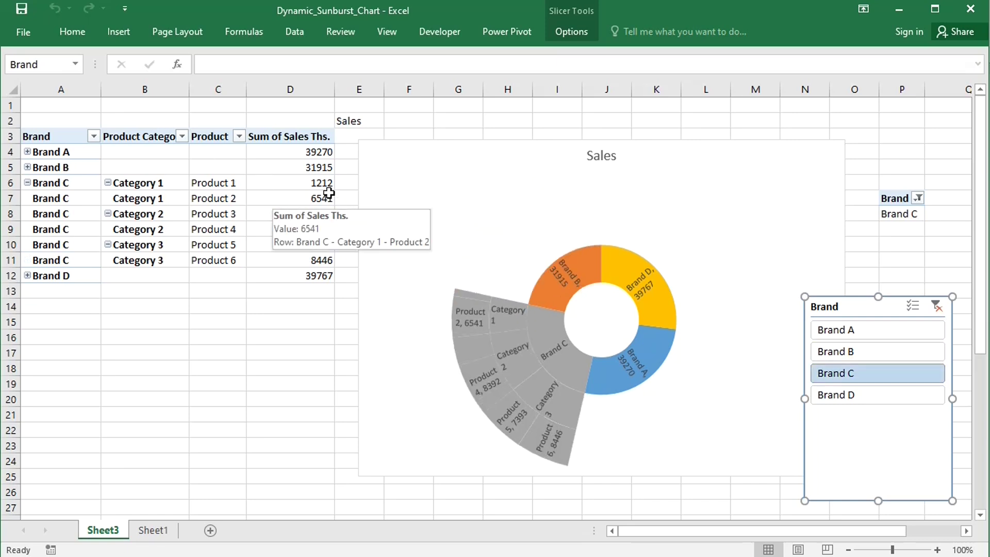
pyautogui.click(914, 306)
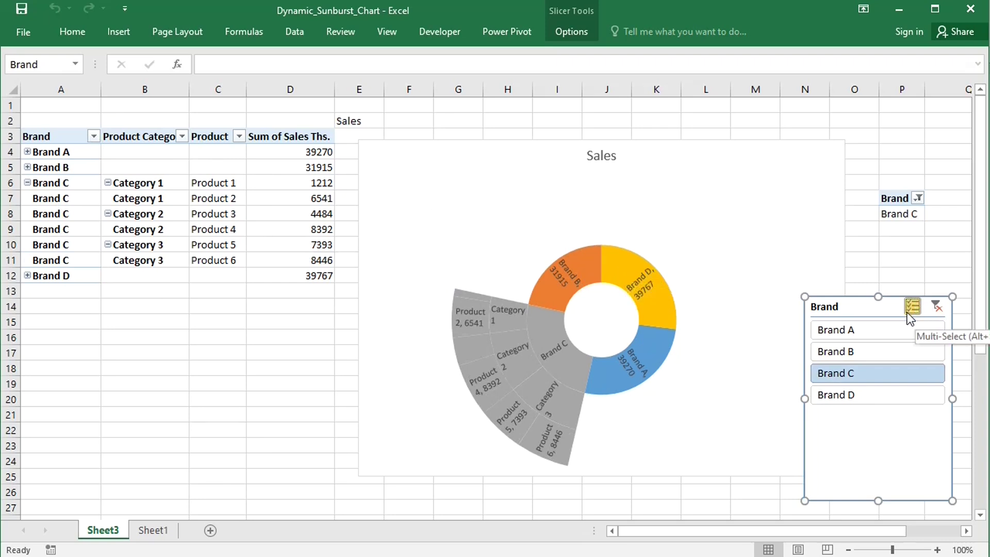
pyautogui.click(857, 393)
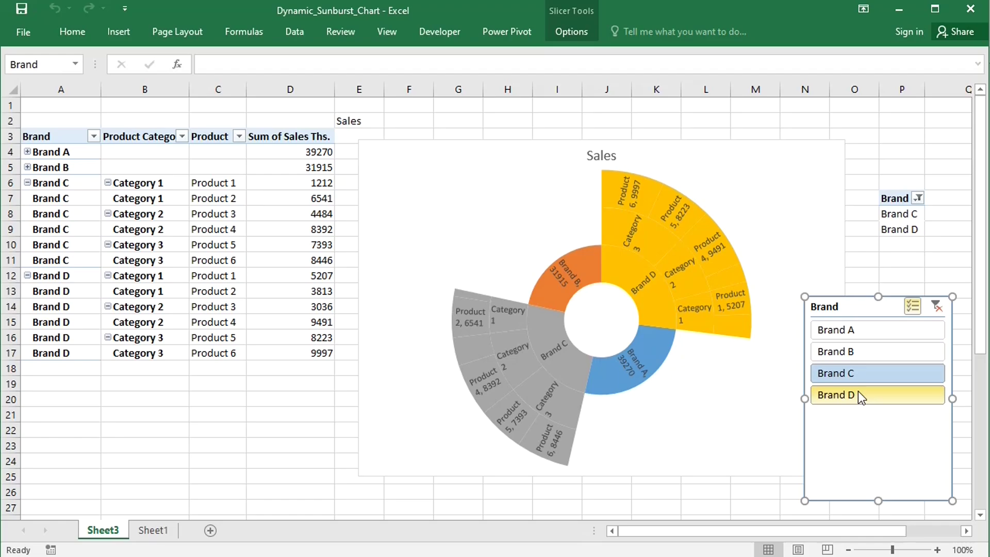
# - Switch back to the VBA editor to show the finished macro
pyautogui.hotkey('alt', 'F11')
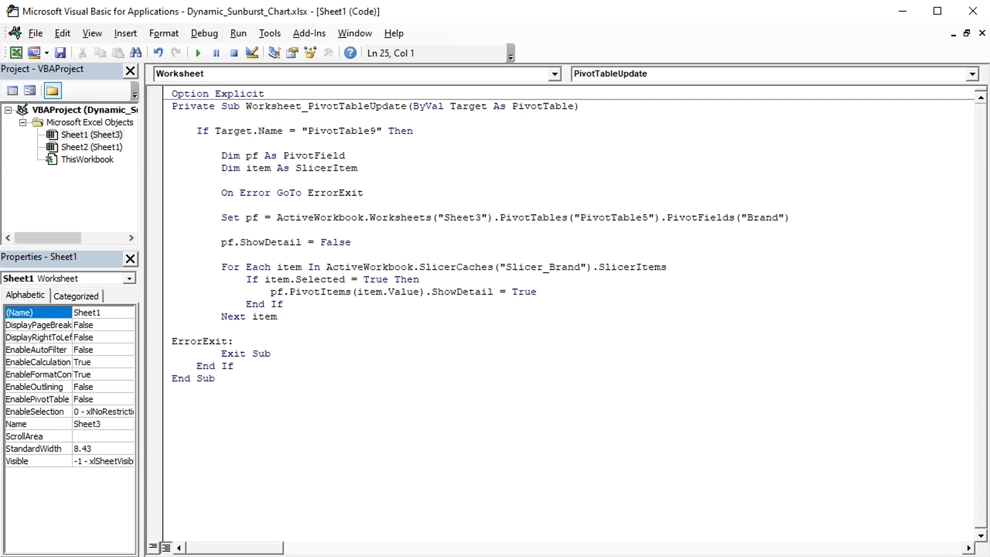